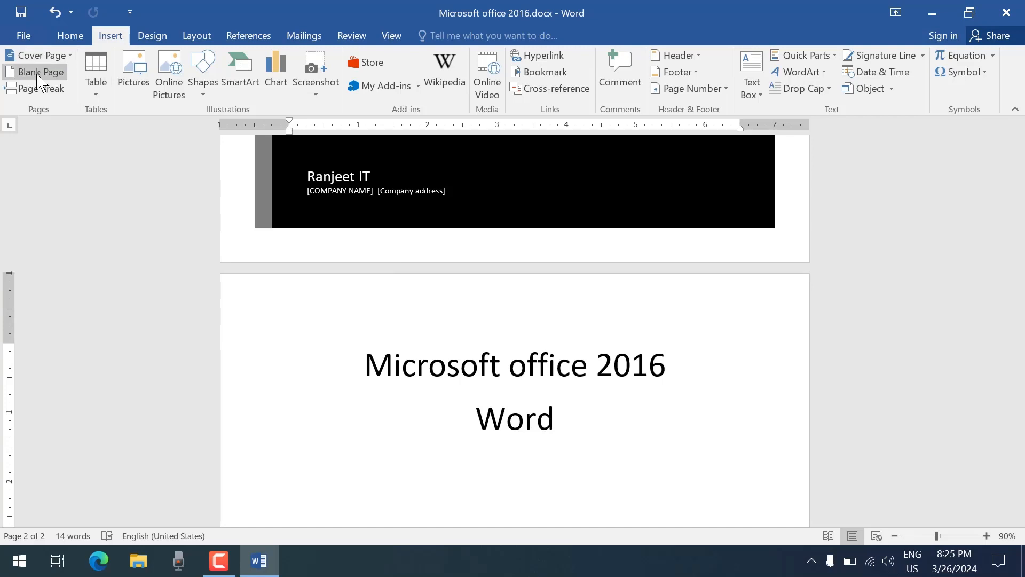
# Insert a blank page before the "Microsoft office 2016 Word" title page.
pyautogui.click(42, 72)
pyautogui.scroll(10, 400, 281)
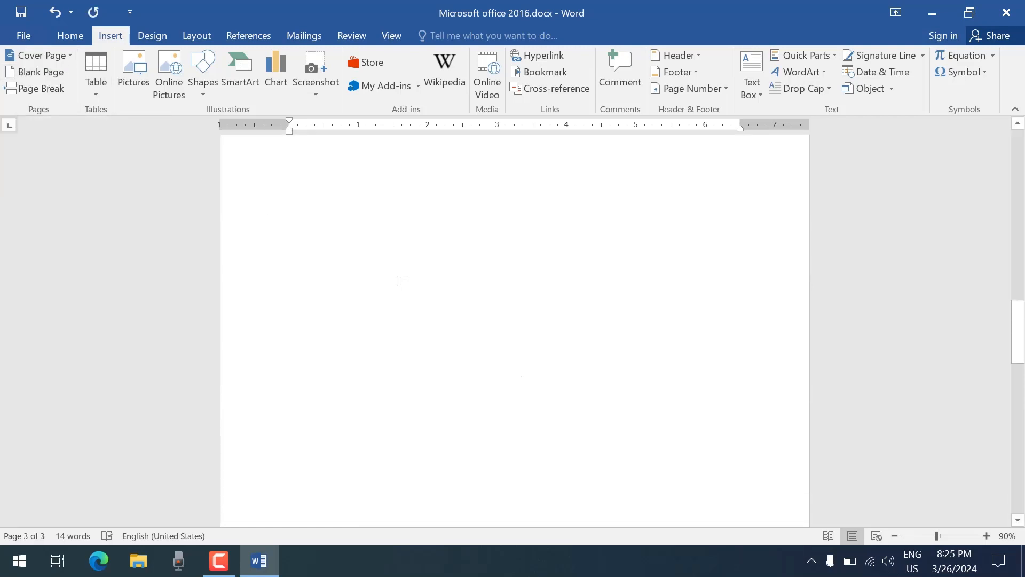
# Fill the area below the Word title with sample paragraphs starting "Video provides a powerful way to help you prove your point.".
pyautogui.click(401, 368)
pyautogui.scroll(-10, 401, 367)
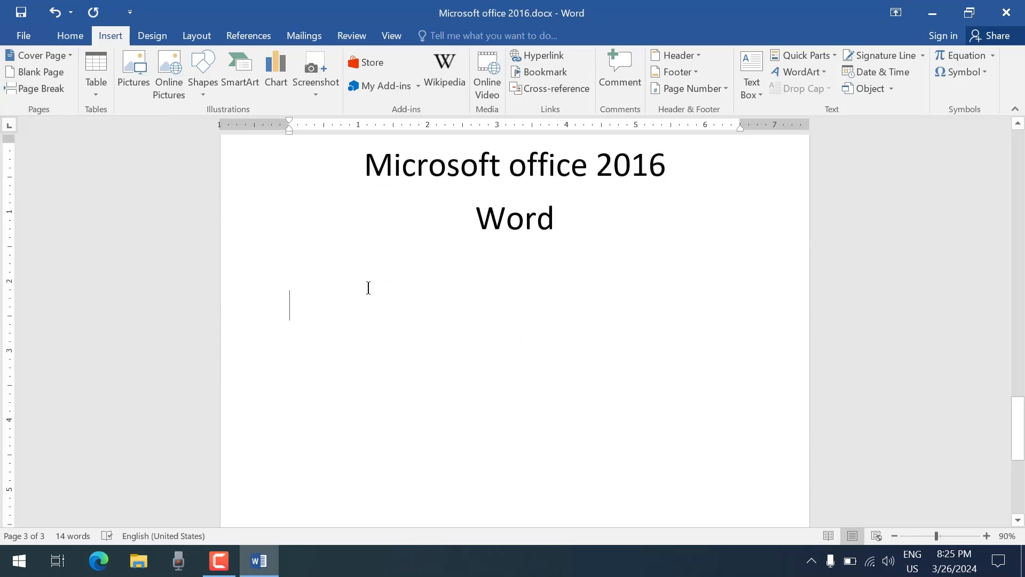
pyautogui.write('Video provides a powerful way to help you prove your point. When you click Online Video, you can paste in the embed code for the video you want to add. You can also type a keyword to search online for the video that best fits your document. To make your document look professionally produced, Word provides header, footer, cover page, and text box designs that complement each other. For example, you can add a matching cover page, header, and sidebar. Click Insert and then choose the elements you want from the different galleries. Themes and styles also help keep your document coordinated. When you click Design and choose a new Theme, the pictures, charts, and SmartArt graphics change to match your new theme. When you apply styles, your headings change to match the new theme. Save time in Word with new buttons that show up where you need them. To change the way a picture fits in your document, click it and a button for layout options appears next to it. When you work on a table, click where you want to add a row or a column, and then click the plus sign. Reading is easier, too, in the new Reading view. You can collapse parts of the document and focus on the text you want. If you need to stop reading before you reach the end, Word remembers where you left off - even on another device.')
pyautogui.scroll(-2, 665, 311)
pyautogui.scroll(2, 664, 306)
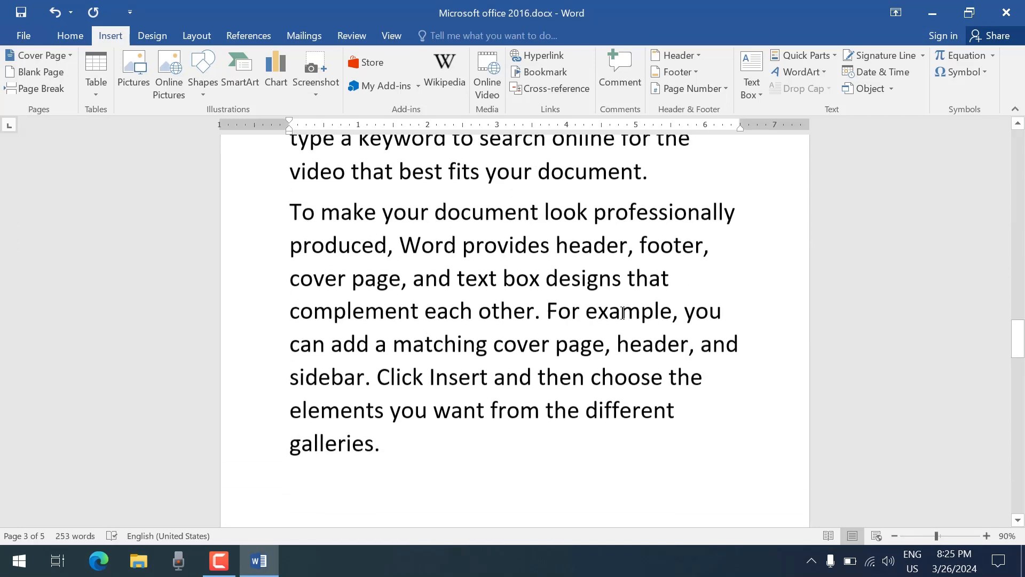
# Insert a page break before the paragraph starting "To make your document look professionally produced".
pyautogui.click(664, 273)
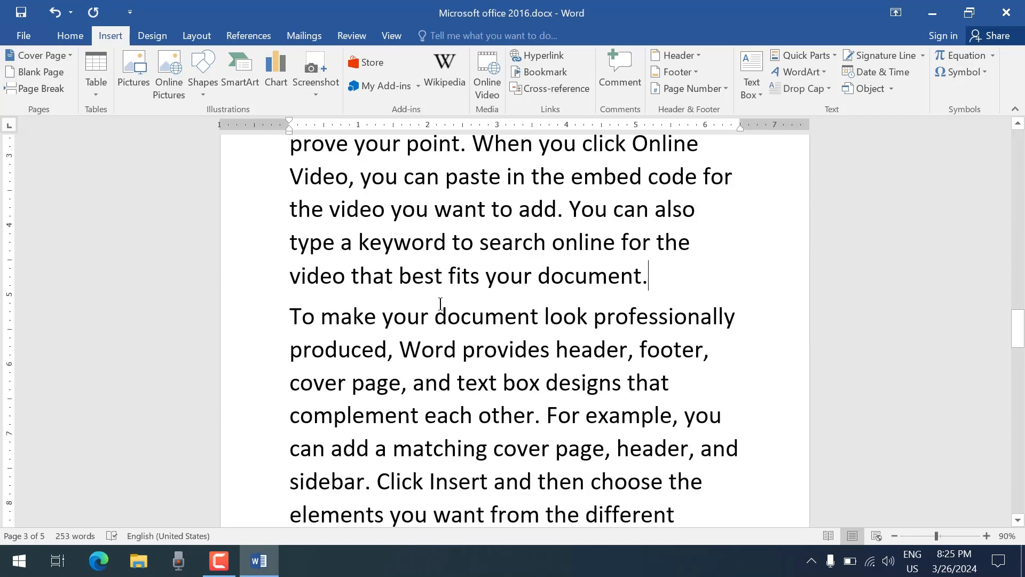
pyautogui.scroll(-1, 440, 303)
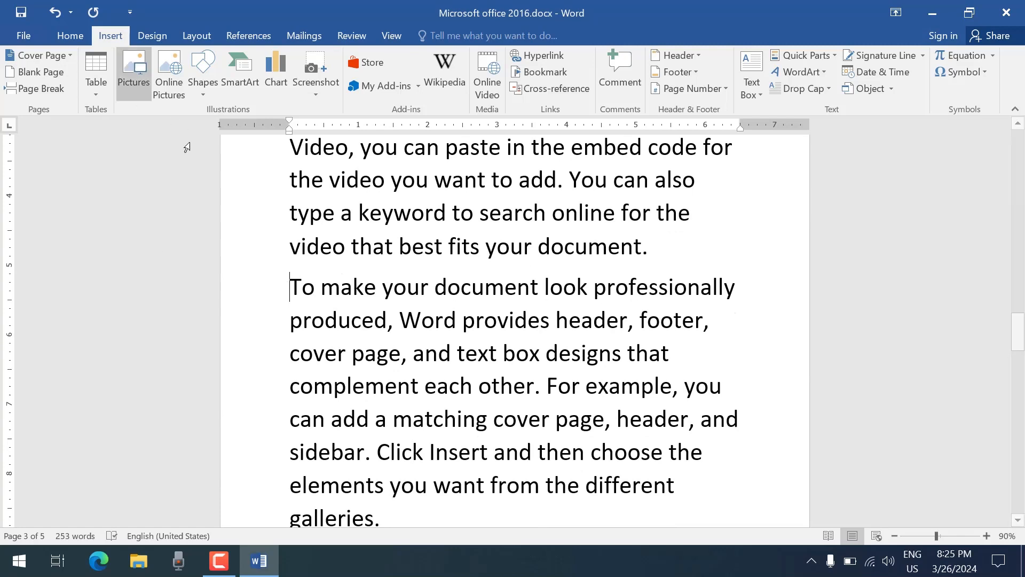
pyautogui.scroll(3, 298, 332)
pyautogui.scroll(-2, 298, 332)
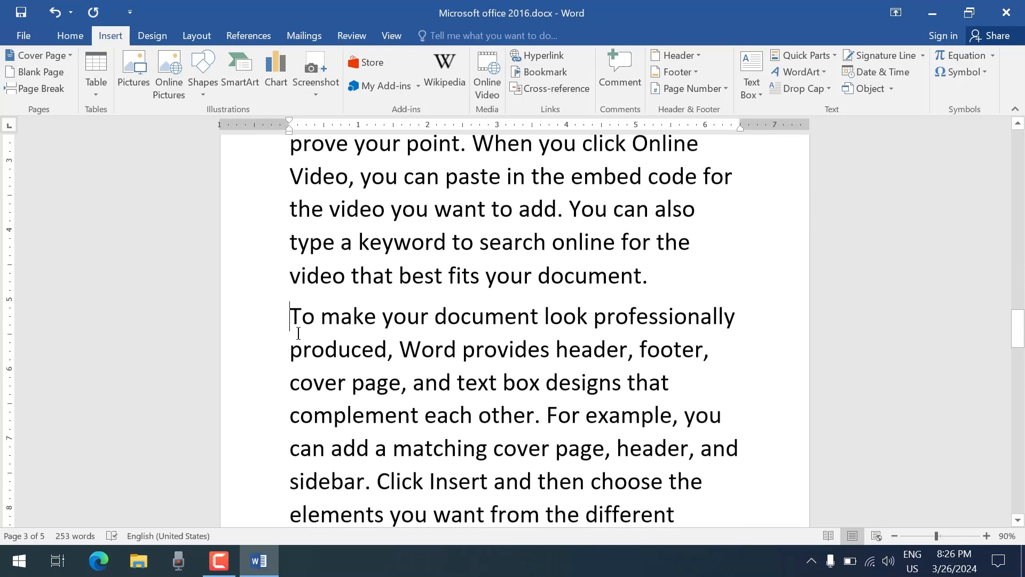
pyautogui.click(27, 90)
pyautogui.scroll(5, 457, 154)
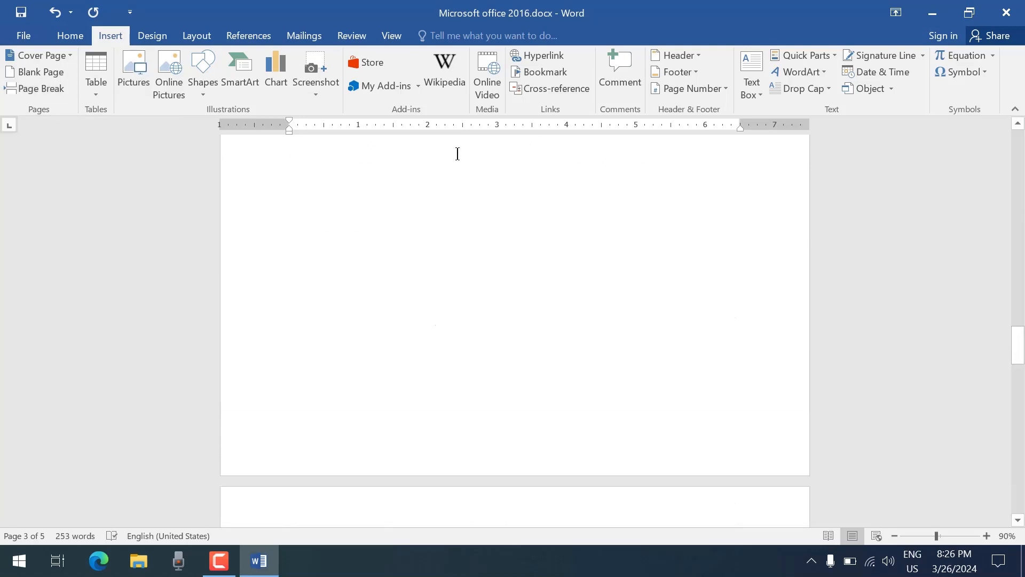
pyautogui.scroll(-5, 352, 316)
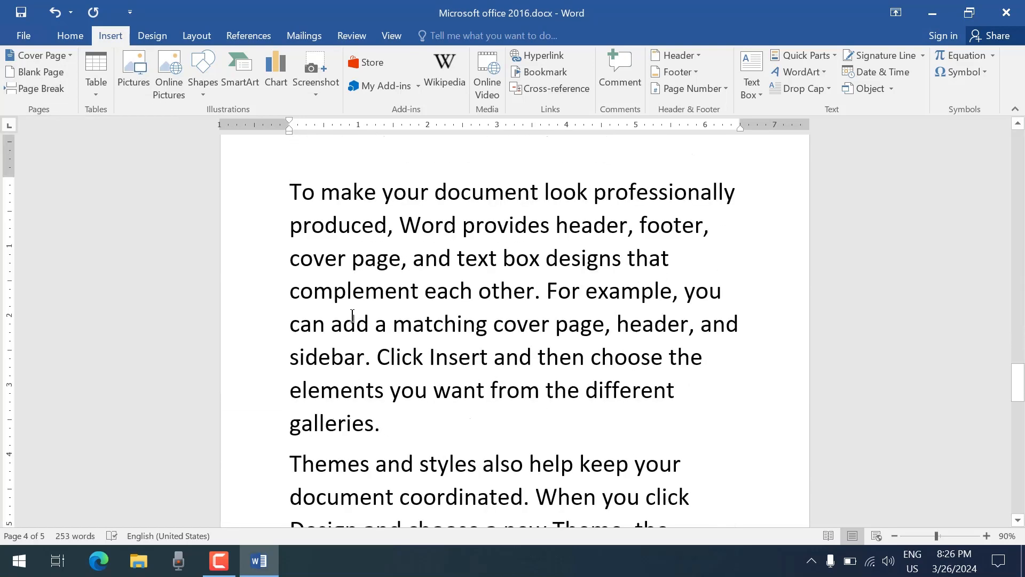
# Insert a table with 6 columns and 3 rows below the last paragraph of the document.
pyautogui.scroll(-10, 352, 316)
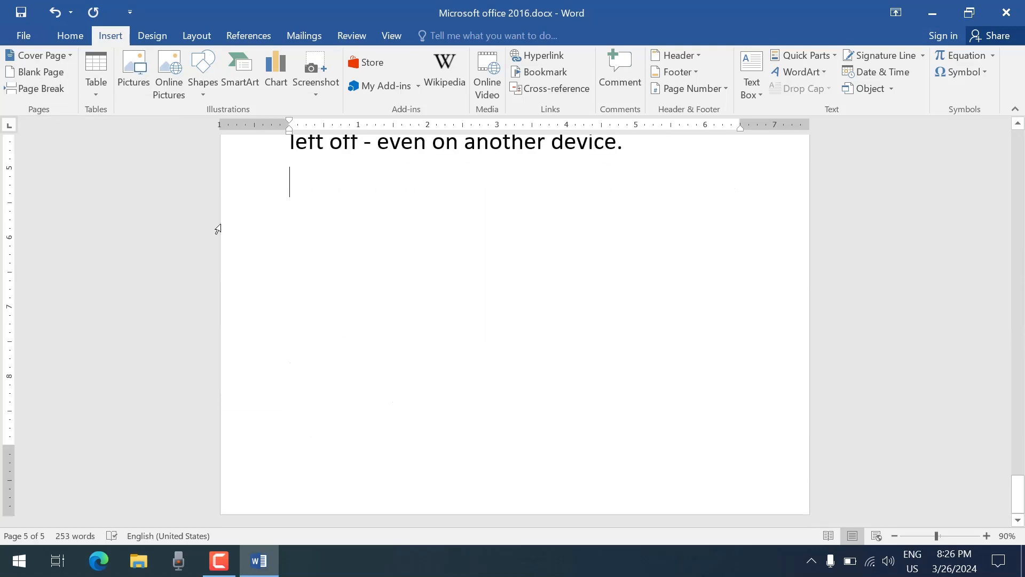
pyautogui.click(101, 95)
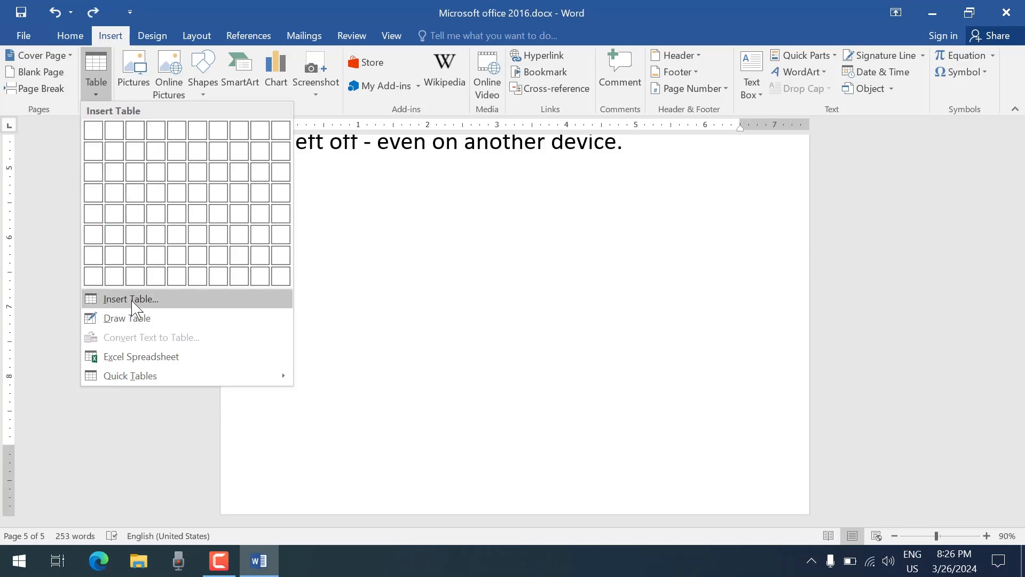
pyautogui.click(162, 301)
pyautogui.moveTo(195, 149)
pyautogui.mouseDown()
pyautogui.moveTo(166, 146)
pyautogui.moveTo(185, 154)
pyautogui.mouseUp()
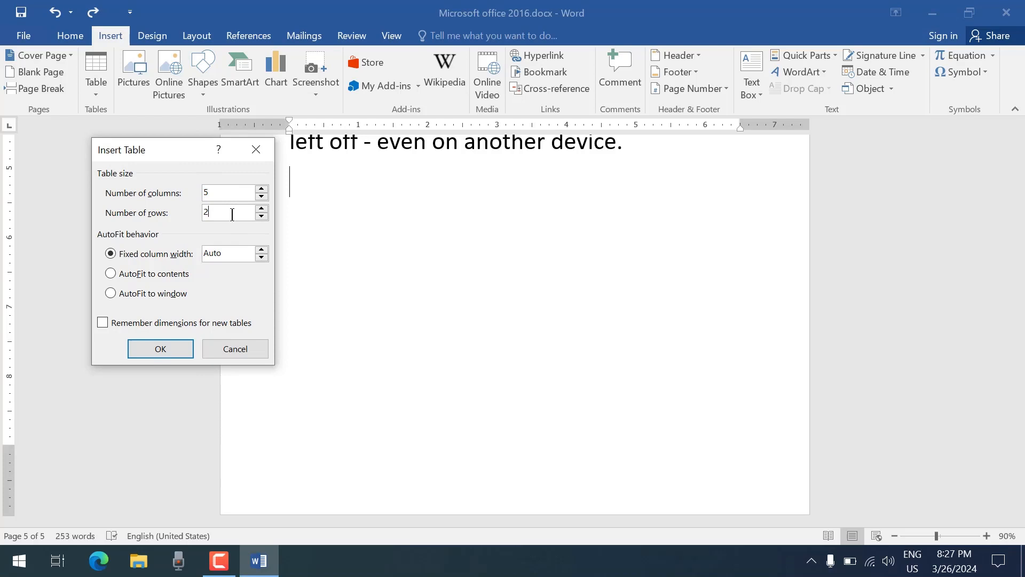
pyautogui.press('BackSpace')
pyautogui.write('3')
pyautogui.press('BackSpace')
pyautogui.write('6')
pyautogui.click(163, 349)
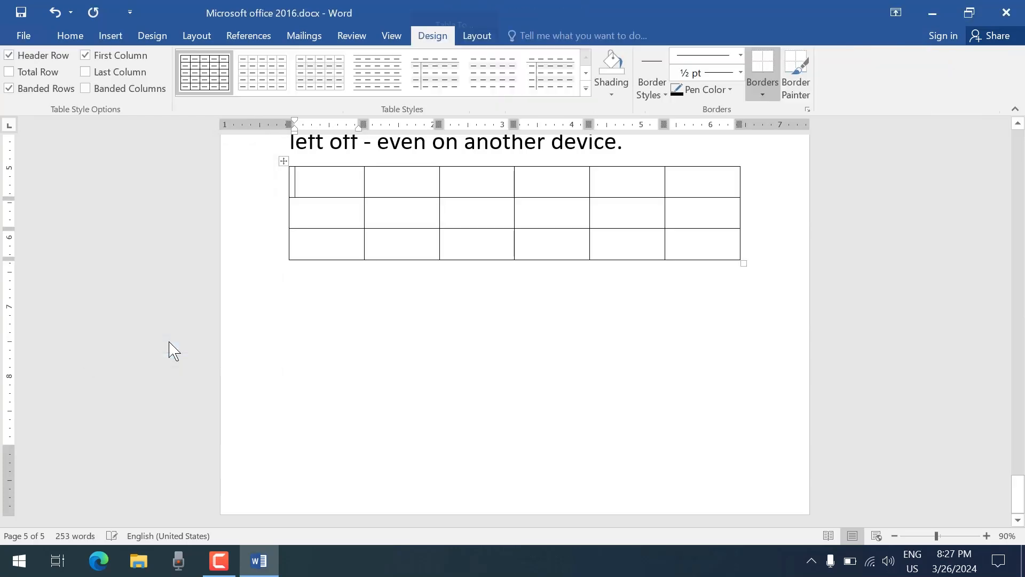
# Draw the outer frame of a second table, about 6.46" wide and 2.04" high, below the first table.
pyautogui.scroll(2, 420, 259)
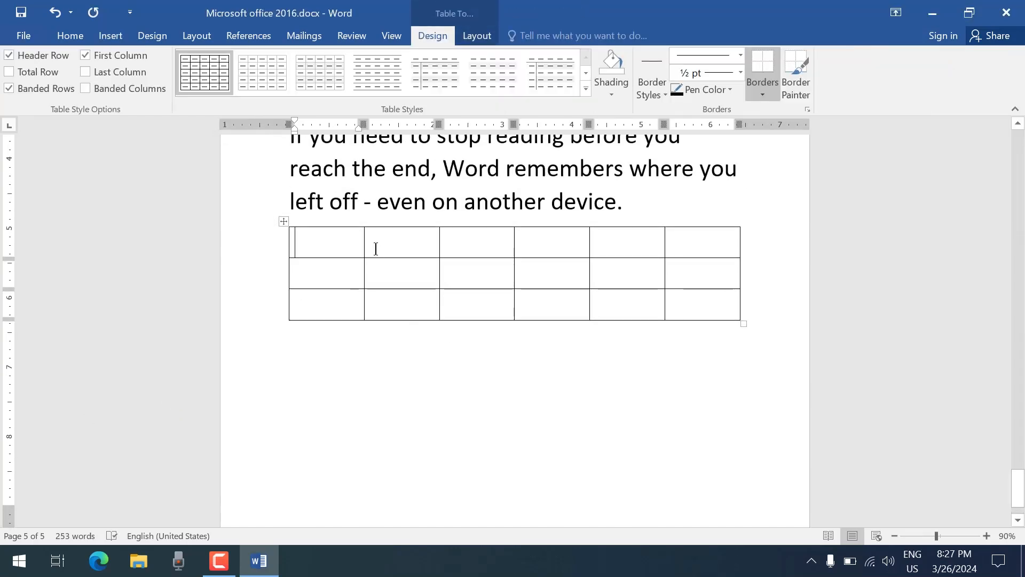
pyautogui.click(110, 36)
pyautogui.click(96, 80)
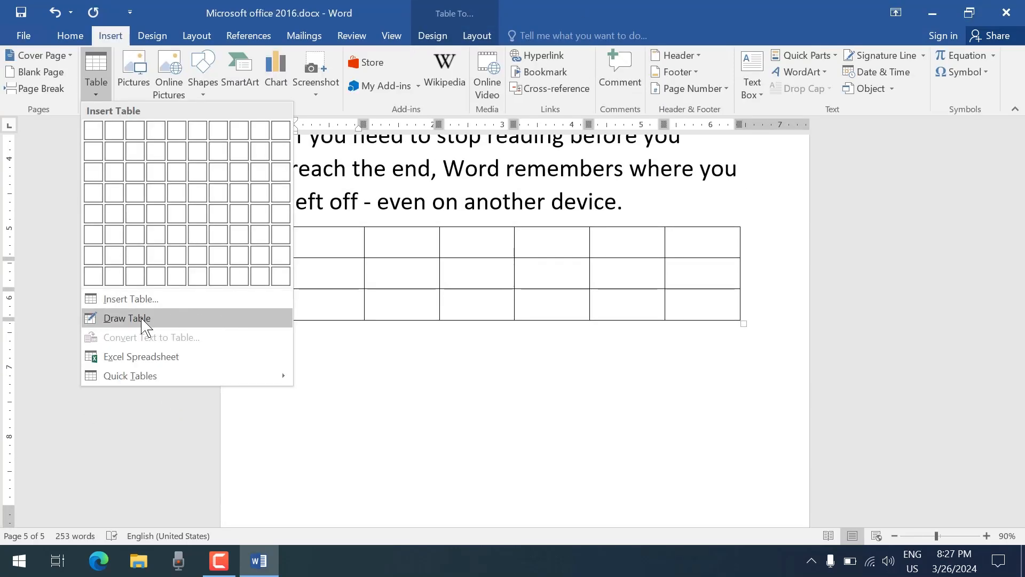
pyautogui.click(398, 384)
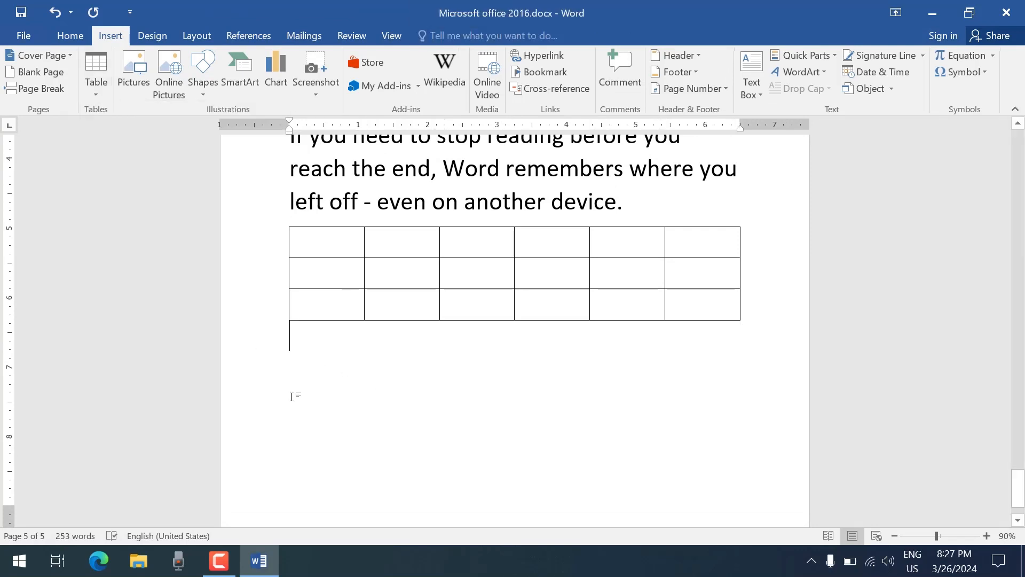
pyautogui.scroll(-2, 293, 394)
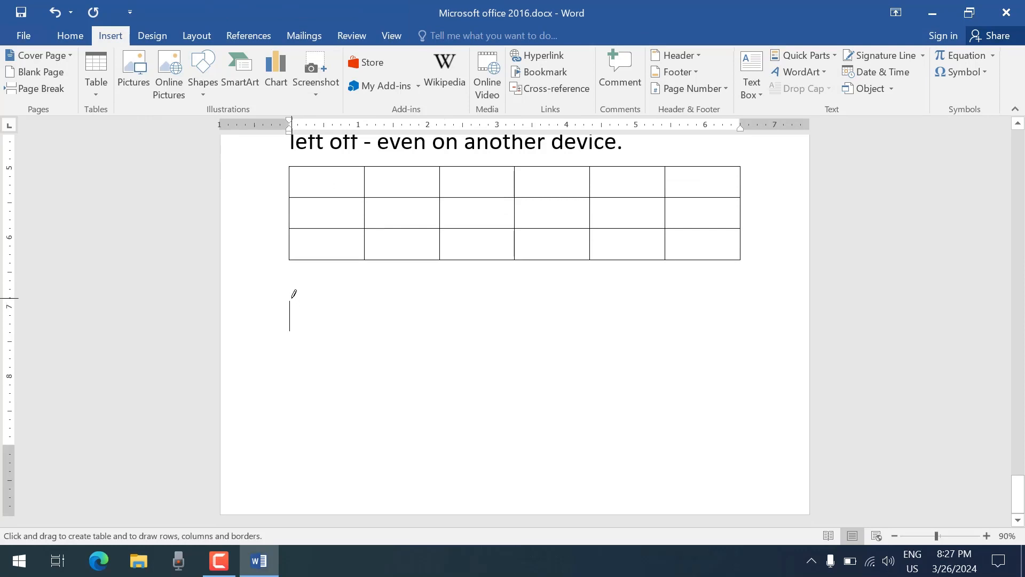
pyautogui.moveTo(292, 298)
pyautogui.mouseDown()
pyautogui.moveTo(693, 447)
pyautogui.moveTo(742, 440)
pyautogui.mouseUp()
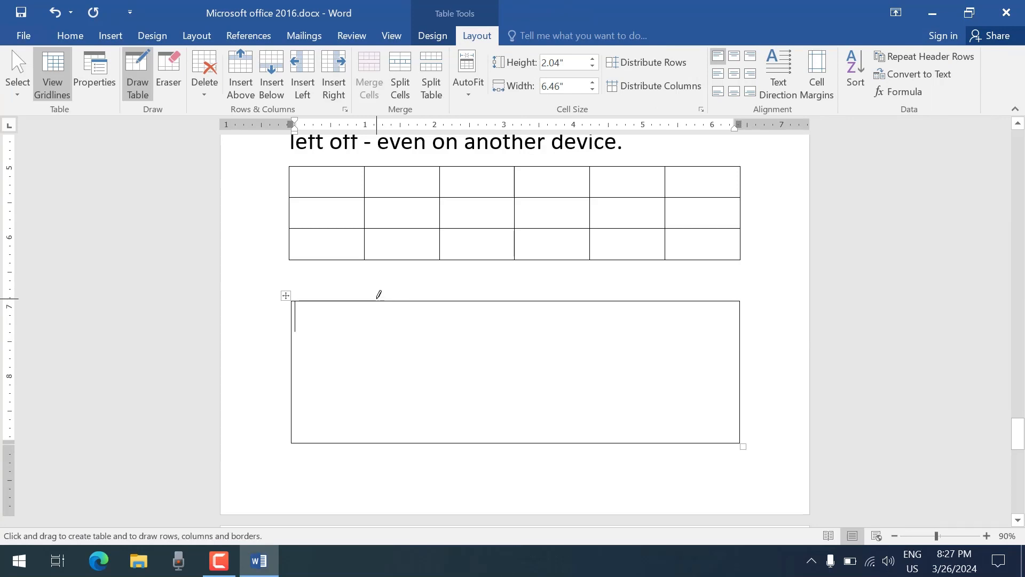
# Divide the drawn table with one full-width row line and several column lines, including a split of its lower-left cell.
pyautogui.moveTo(379, 297)
pyautogui.mouseDown()
pyautogui.moveTo(384, 383)
pyautogui.moveTo(369, 351)
pyautogui.mouseUp()
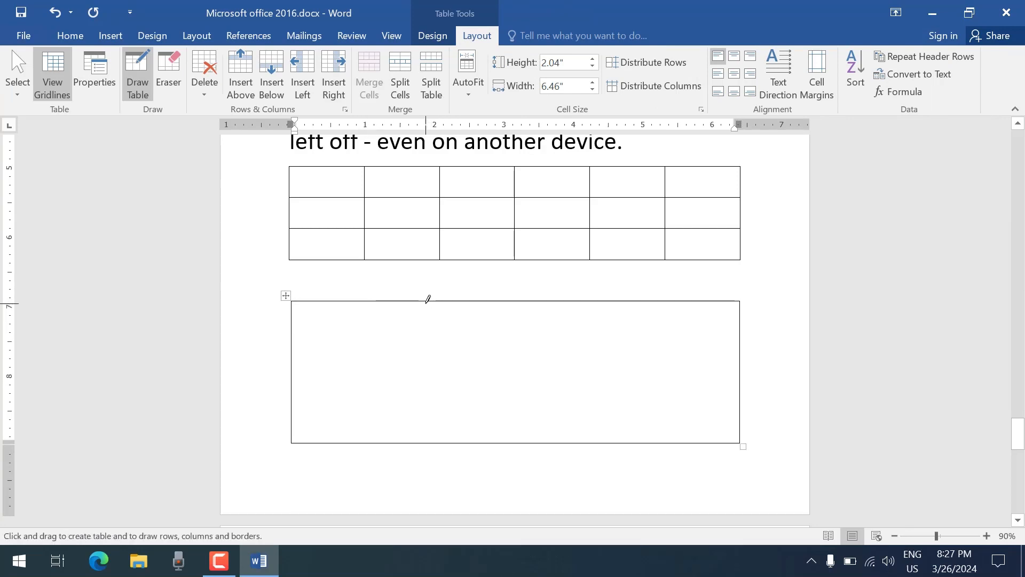
pyautogui.moveTo(425, 299)
pyautogui.mouseDown()
pyautogui.moveTo(435, 342)
pyautogui.moveTo(427, 441)
pyautogui.mouseUp()
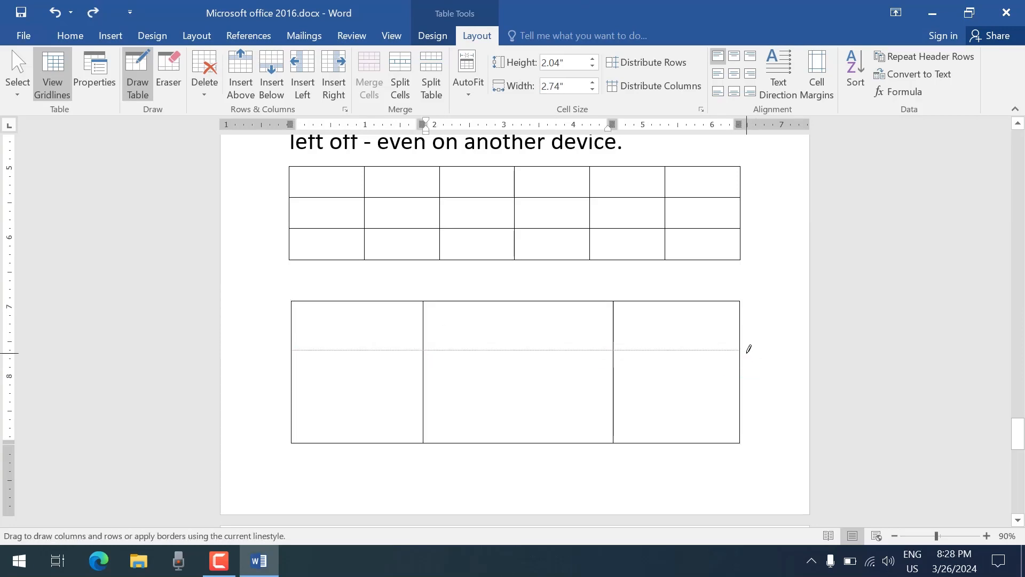
pyautogui.moveTo(749, 349); pyautogui.dragTo(746, 349)
pyautogui.moveTo(665, 302); pyautogui.dragTo(666, 421)
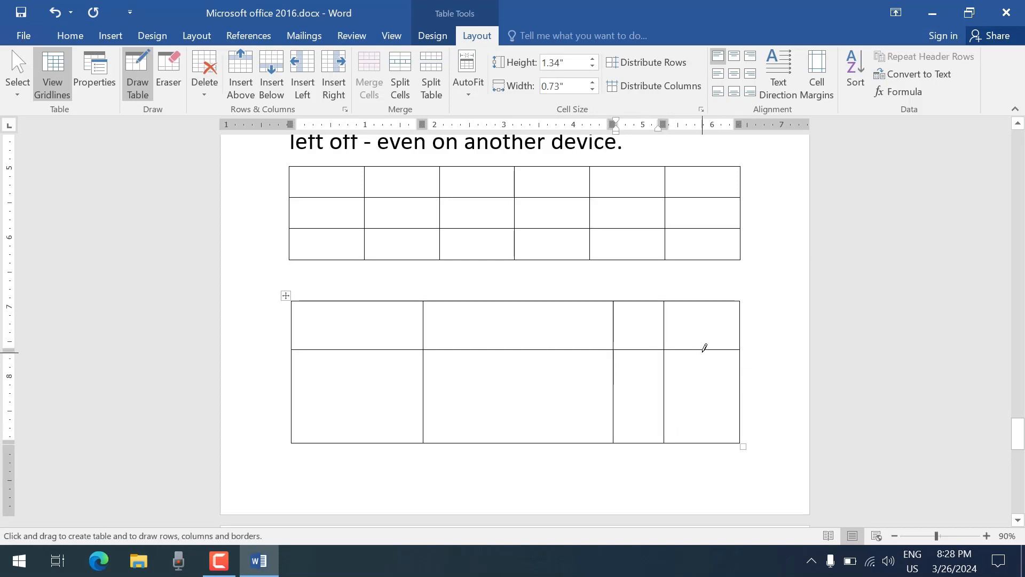
pyautogui.moveTo(705, 347); pyautogui.dragTo(705, 425)
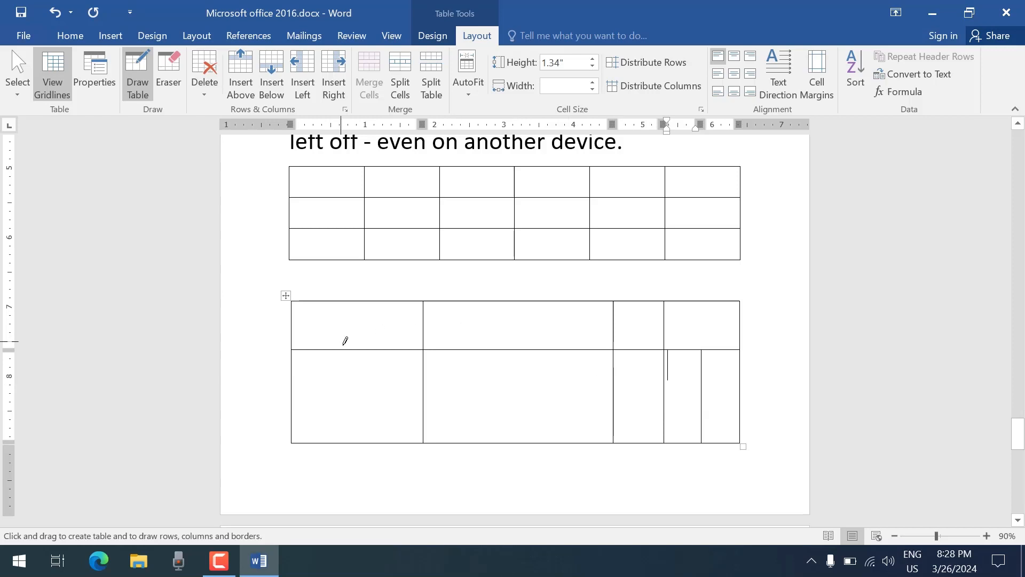
pyautogui.moveTo(354, 350); pyautogui.dragTo(354, 442)
# Insert an embedded Excel spreadsheet on the empty page after the drawn table.
pyautogui.click(108, 36)
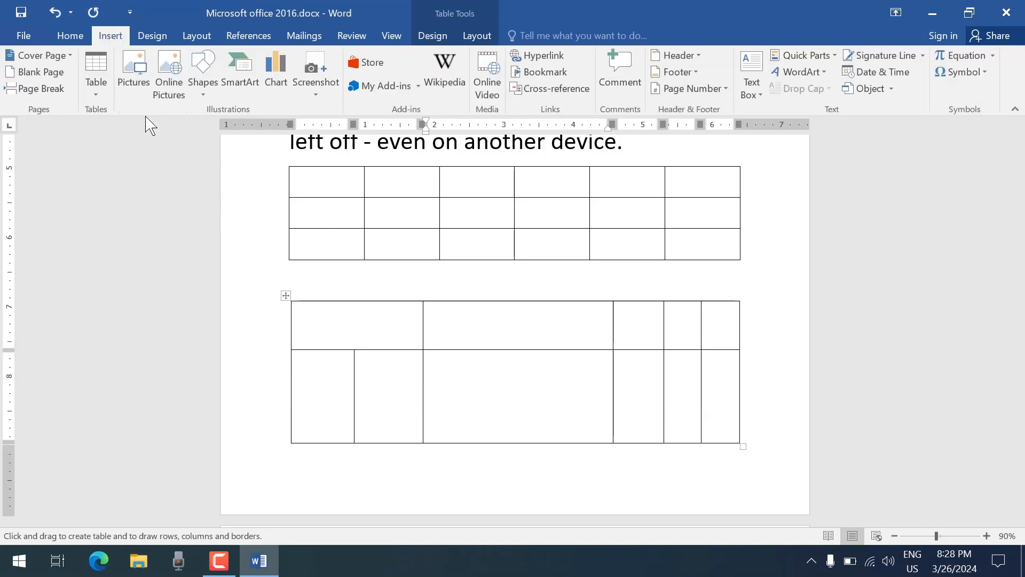
pyautogui.click(97, 86)
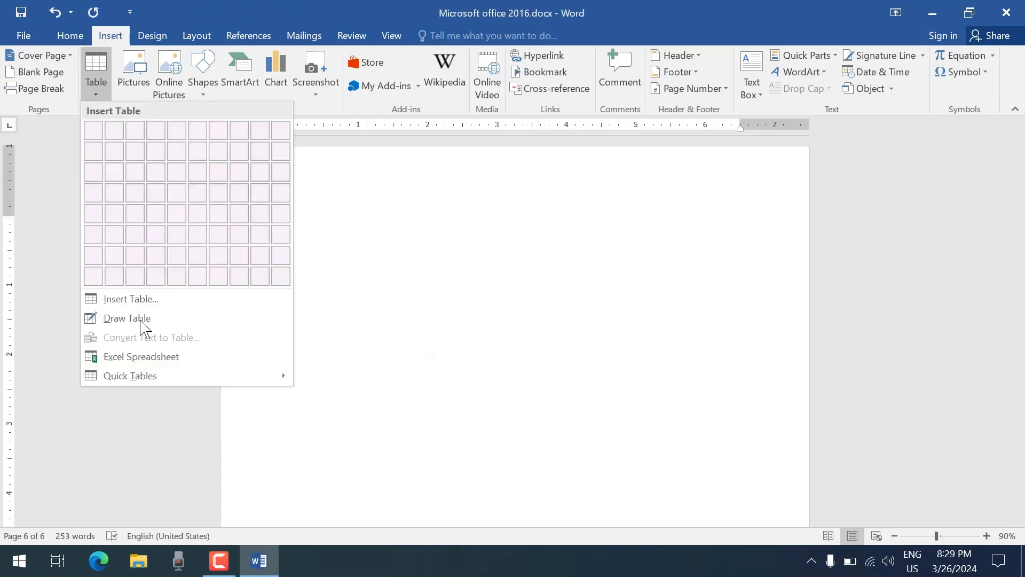
pyautogui.click(159, 358)
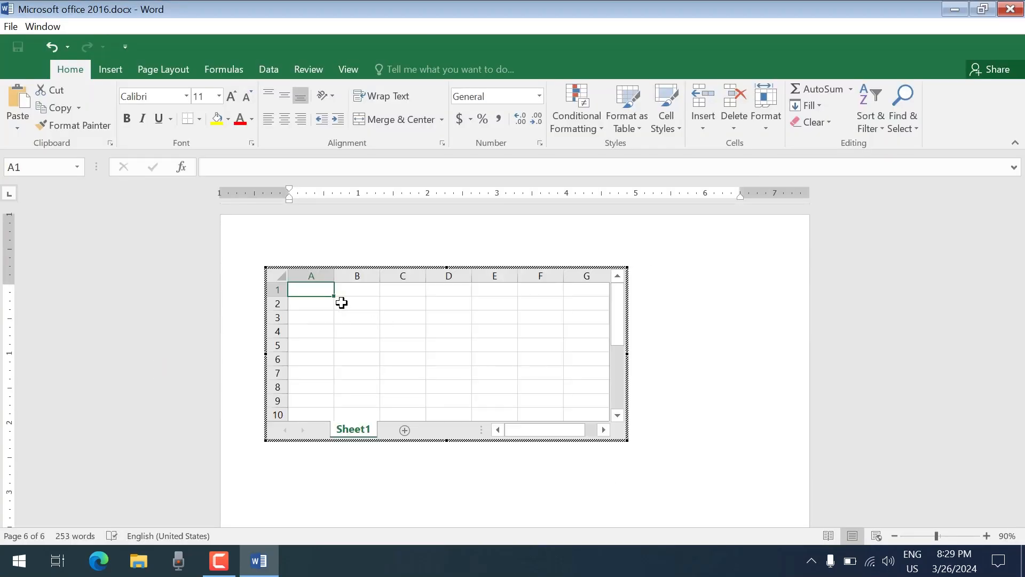
# Enter 23, 26, 72, 93, 54 and 55 in cells B2 to B7 and fill them across to column E.
pyautogui.click(342, 303)
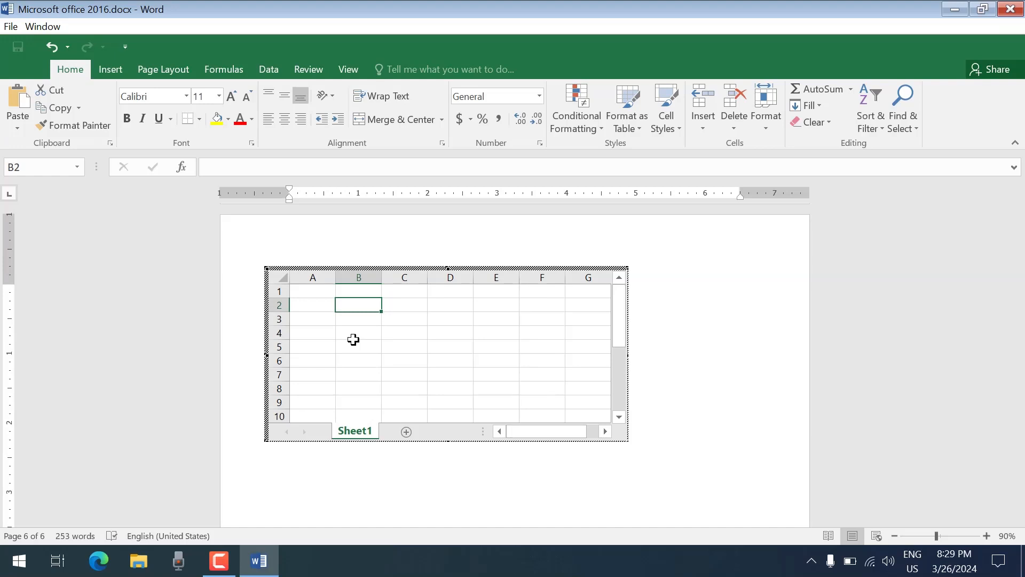
pyautogui.write('23')
pyautogui.press('Return')
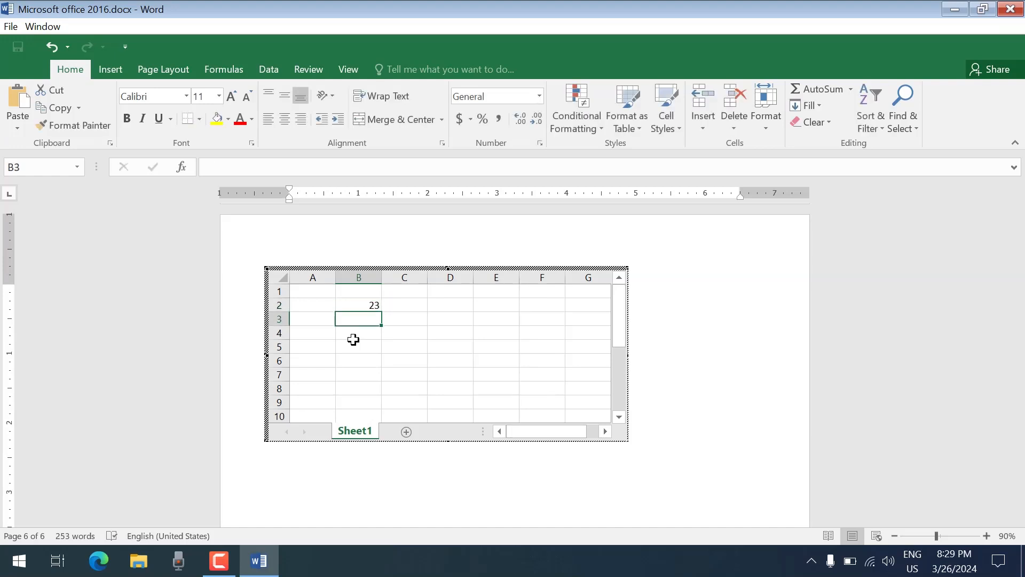
pyautogui.write('26')
pyautogui.press('Return')
pyautogui.write('72')
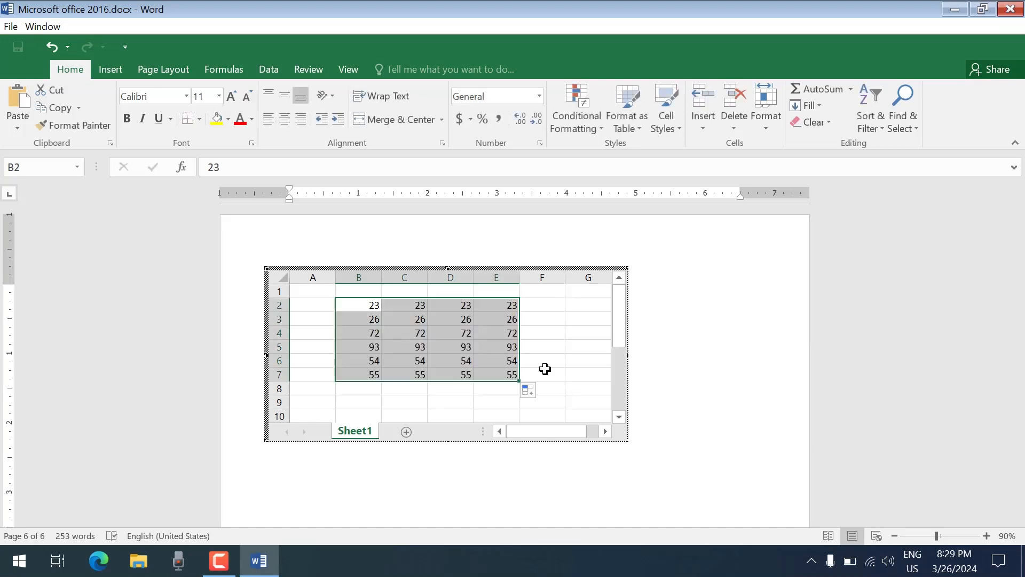
# Shrink the embedded spreadsheet's frame to columns A–F and rows 1–7, and return to the document.
pyautogui.click(545, 369)
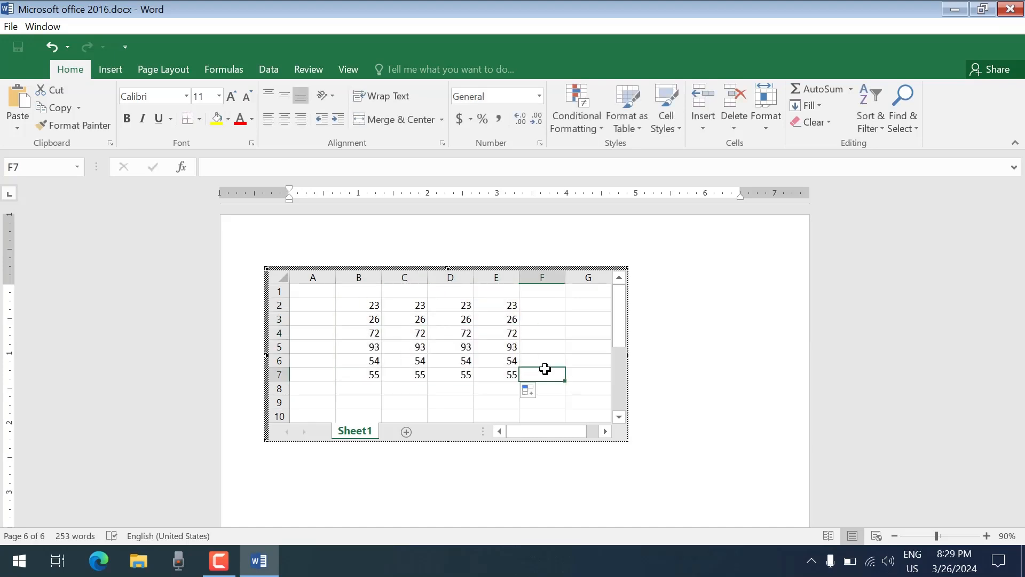
pyautogui.click(629, 342)
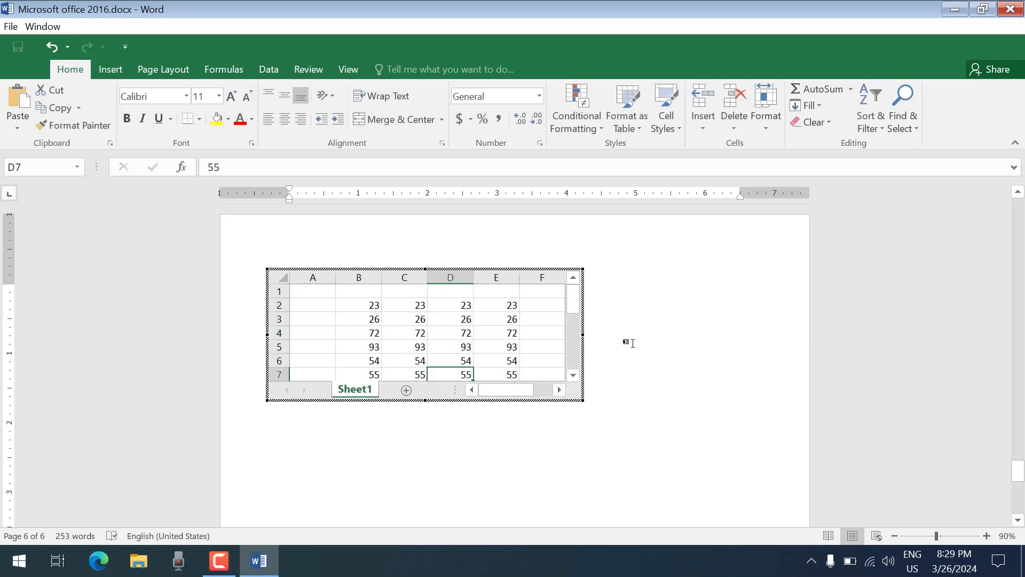
pyautogui.click(652, 297)
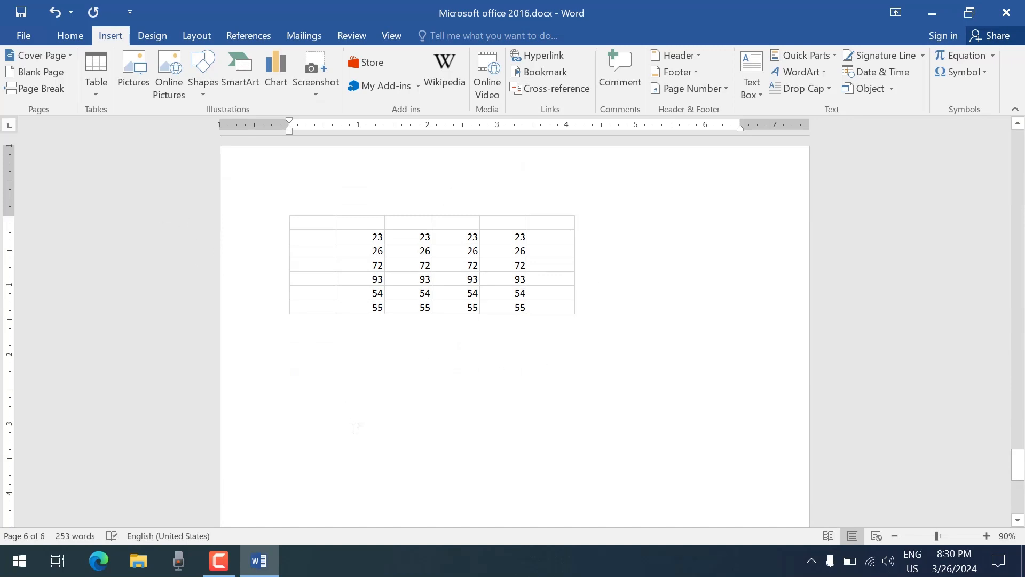
# Insert the With Subheads 2 quick table on a new line below the embedded spreadsheet.
pyautogui.press('Return')
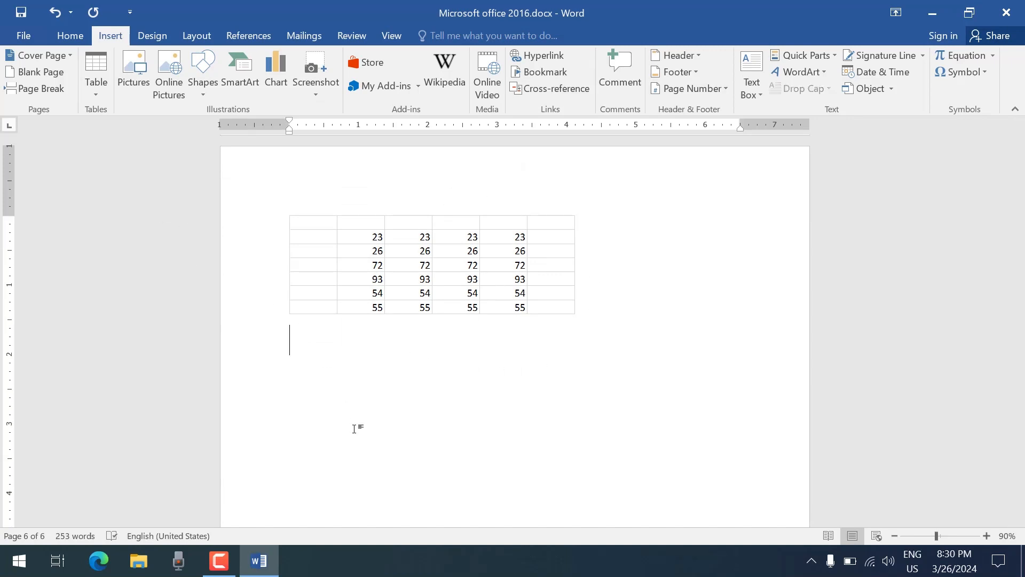
pyautogui.click(96, 74)
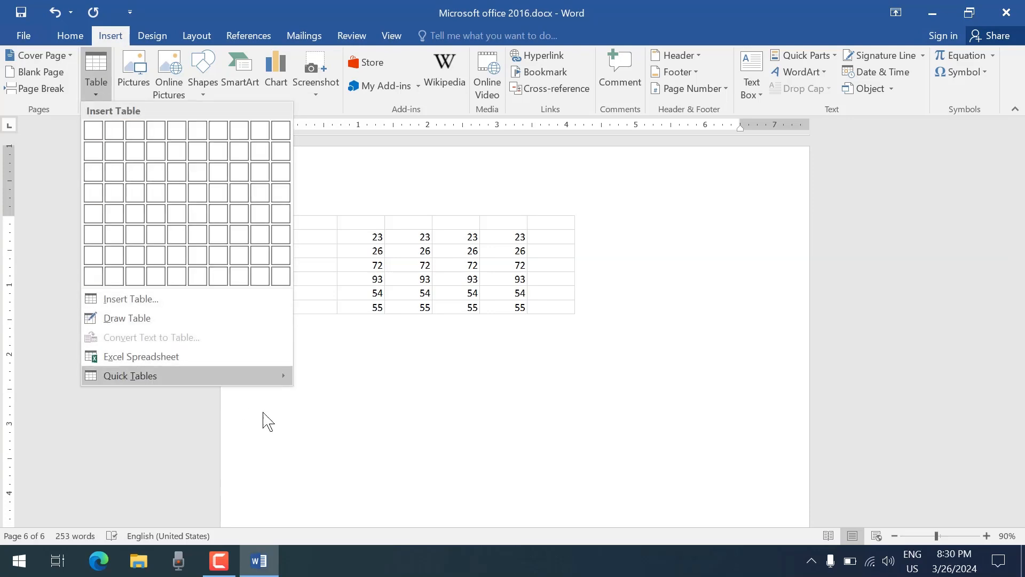
pyautogui.moveTo(227, 383)
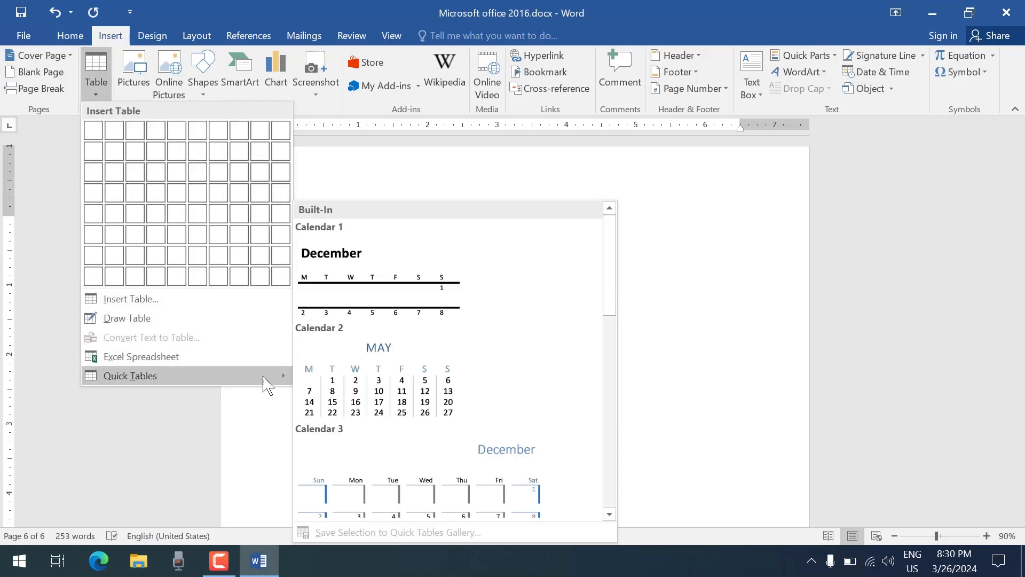
pyautogui.scroll(-3, 366, 298)
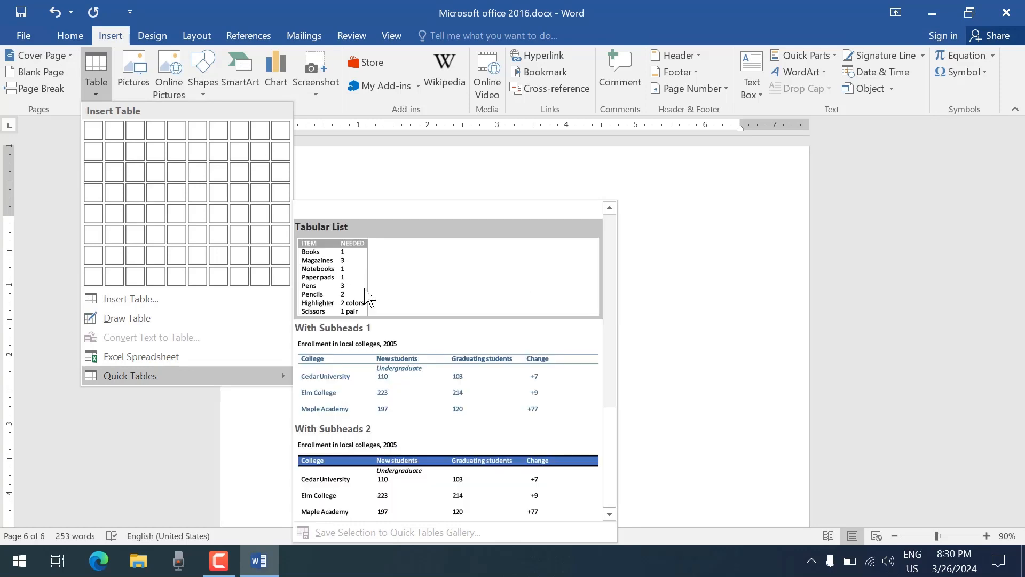
pyautogui.scroll(3, 366, 295)
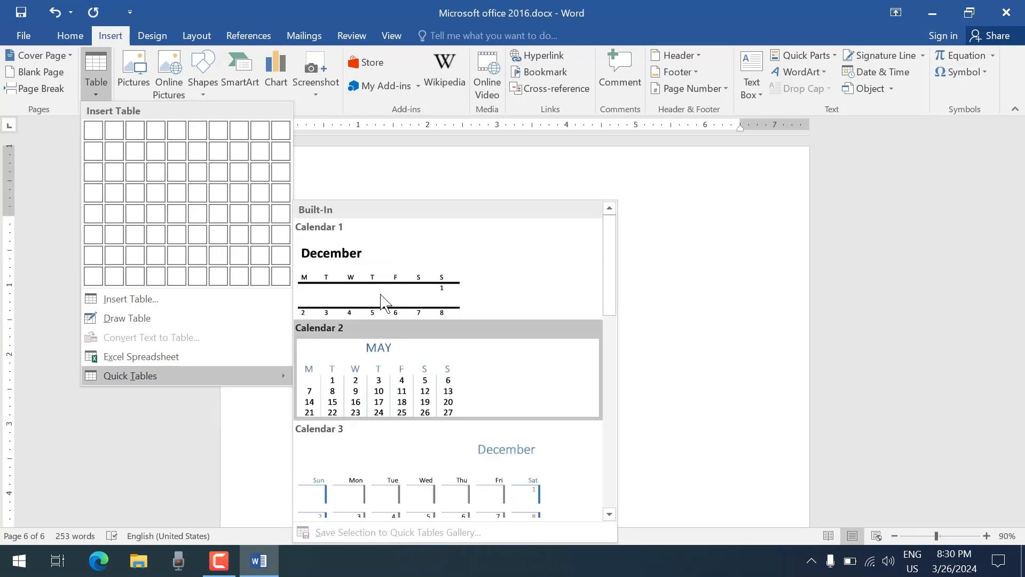
pyautogui.scroll(-3, 400, 384)
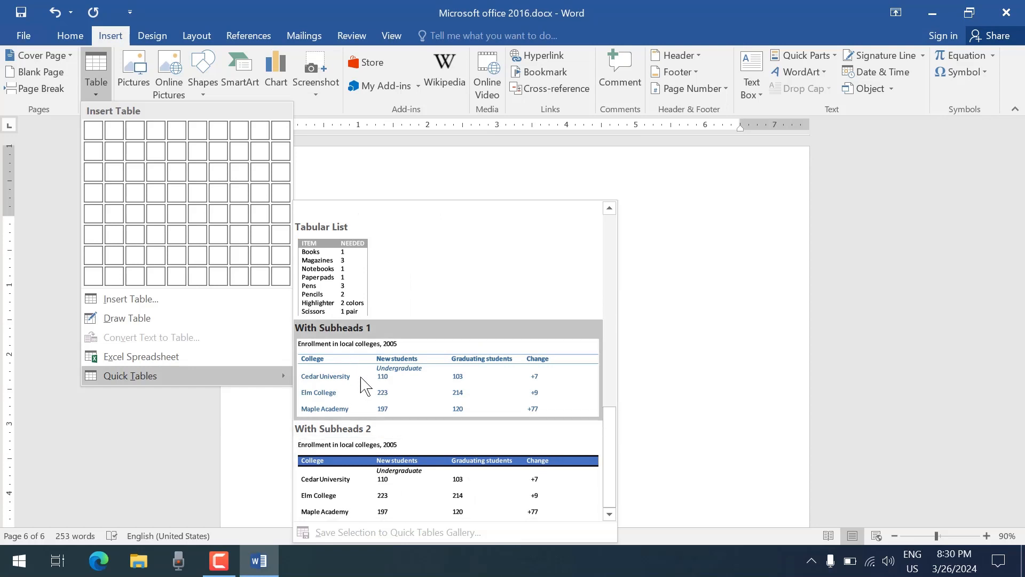
pyautogui.click(384, 460)
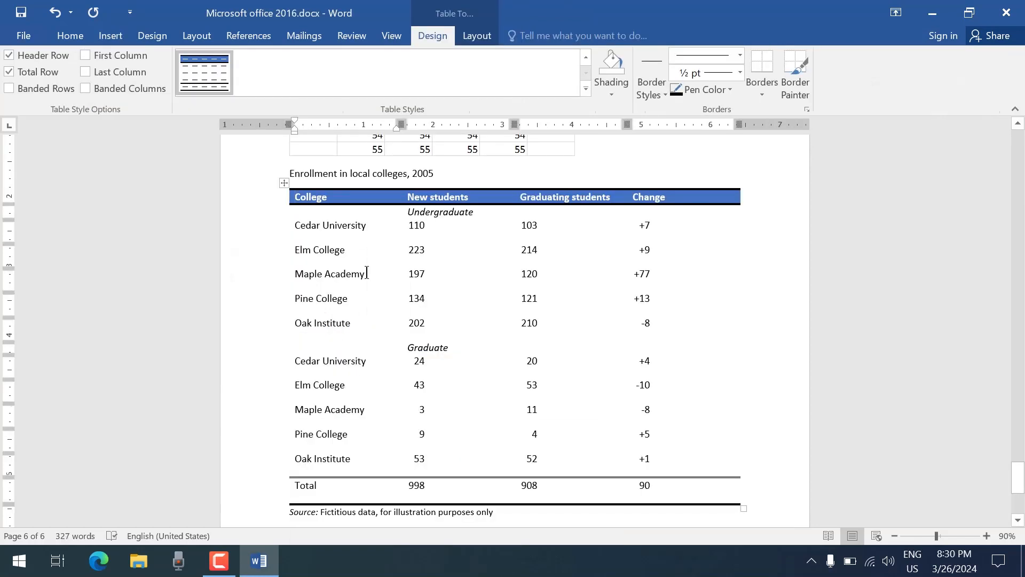
pyautogui.scroll(2, 367, 273)
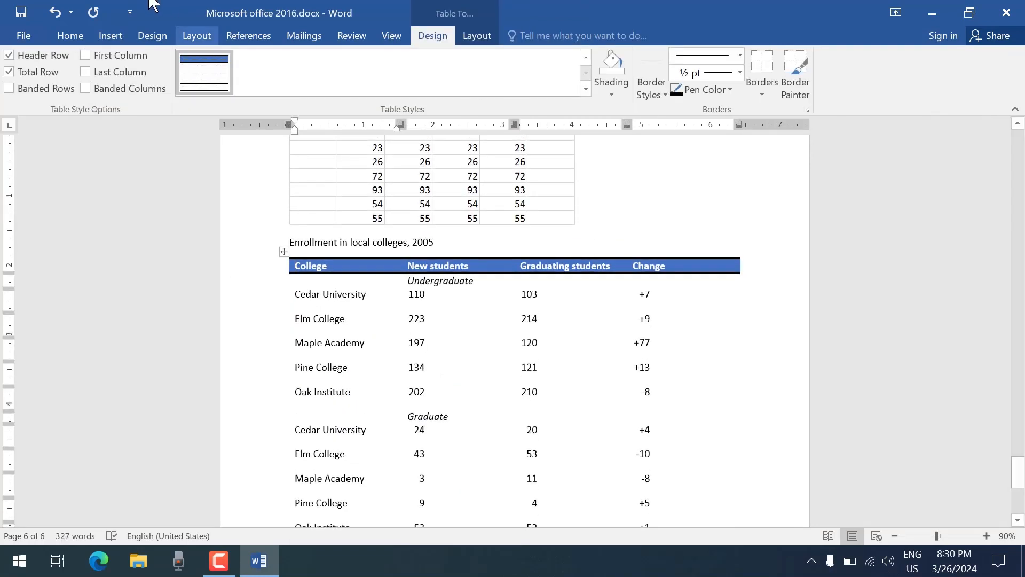
# Place the cursor in the 3×3 table and look over its table design and layout tools.
pyautogui.click(111, 35)
pyautogui.click(96, 75)
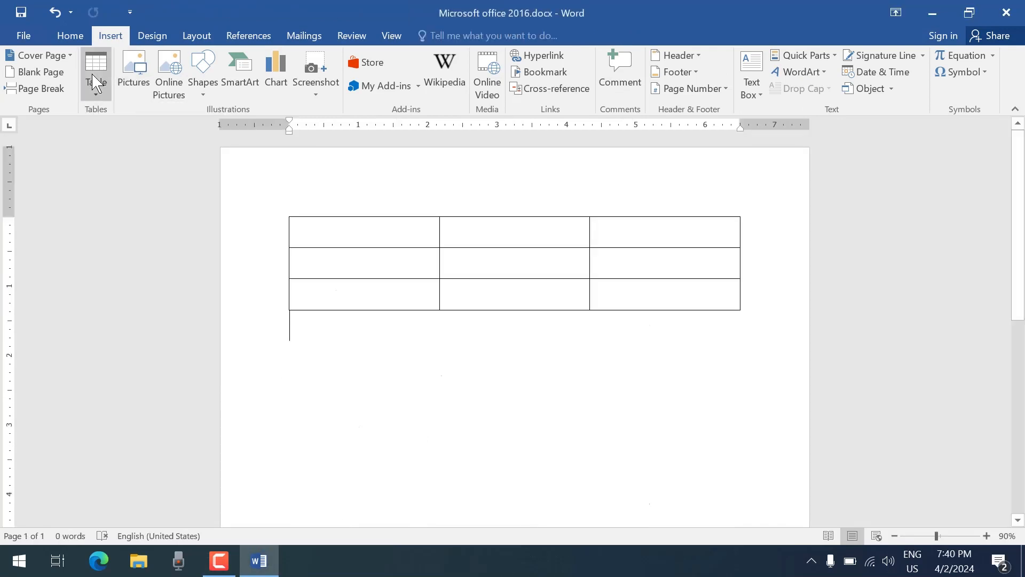
pyautogui.click(96, 83)
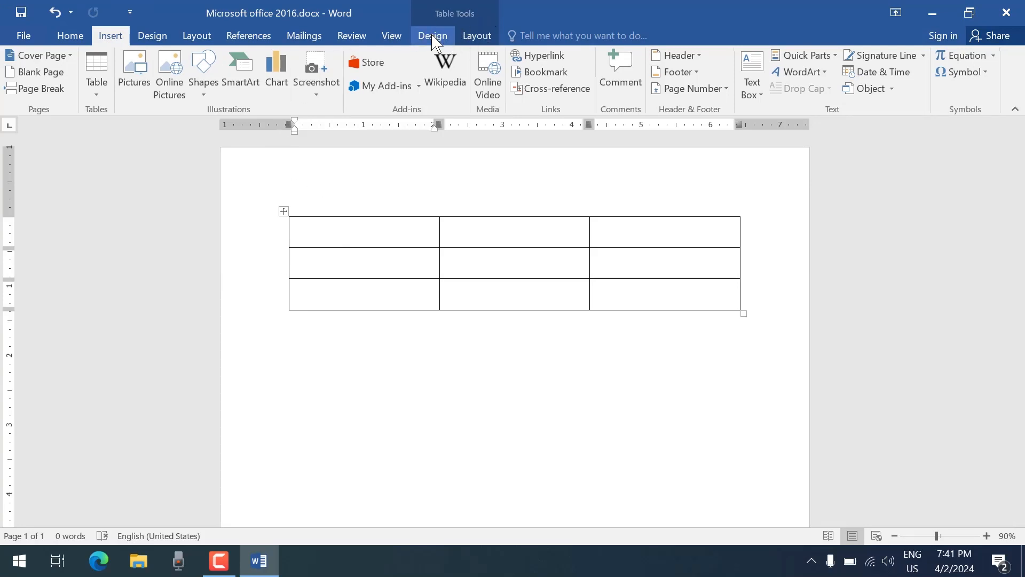
pyautogui.click(446, 40)
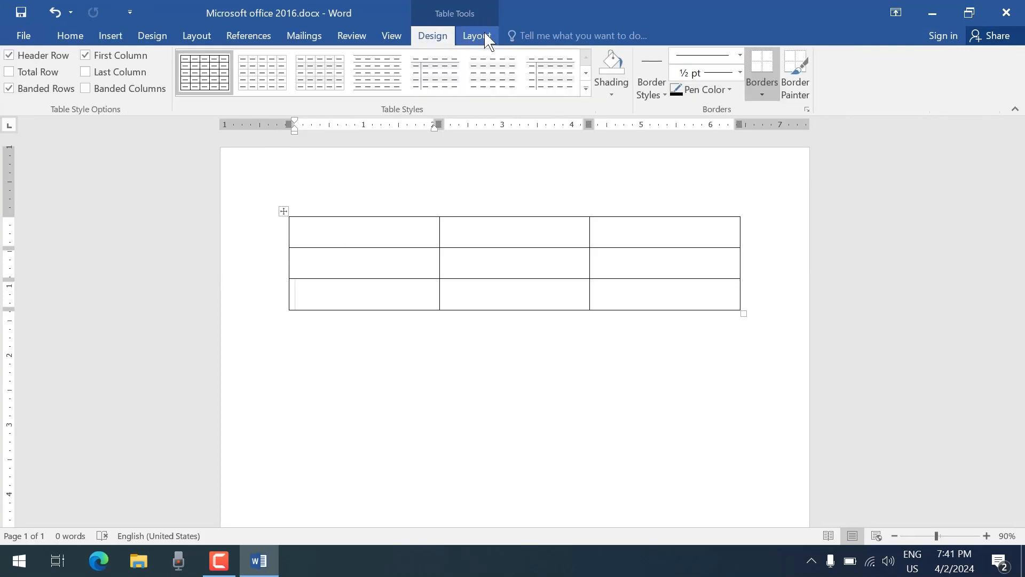
pyautogui.click(484, 36)
pyautogui.click(430, 37)
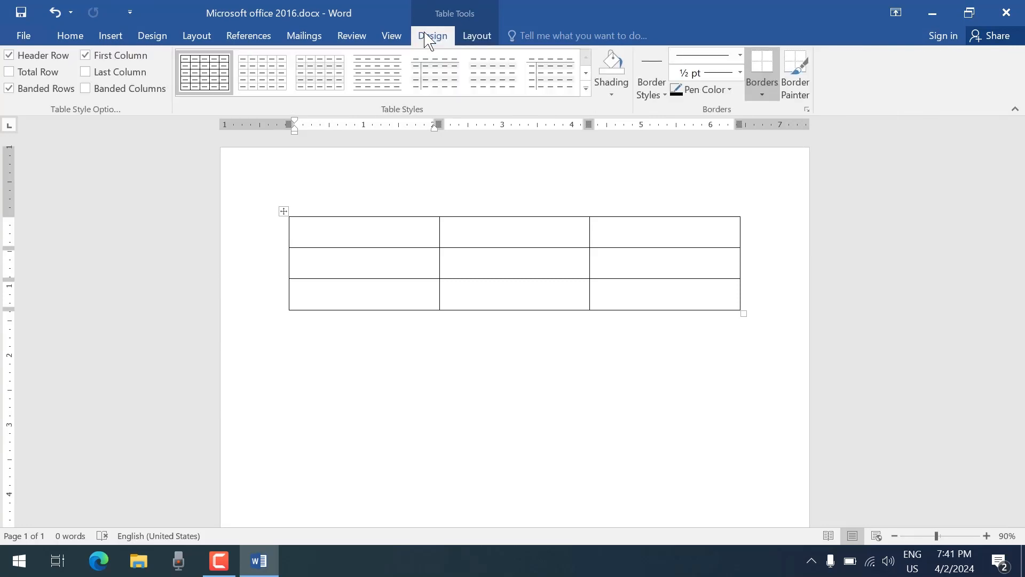
pyautogui.click(364, 264)
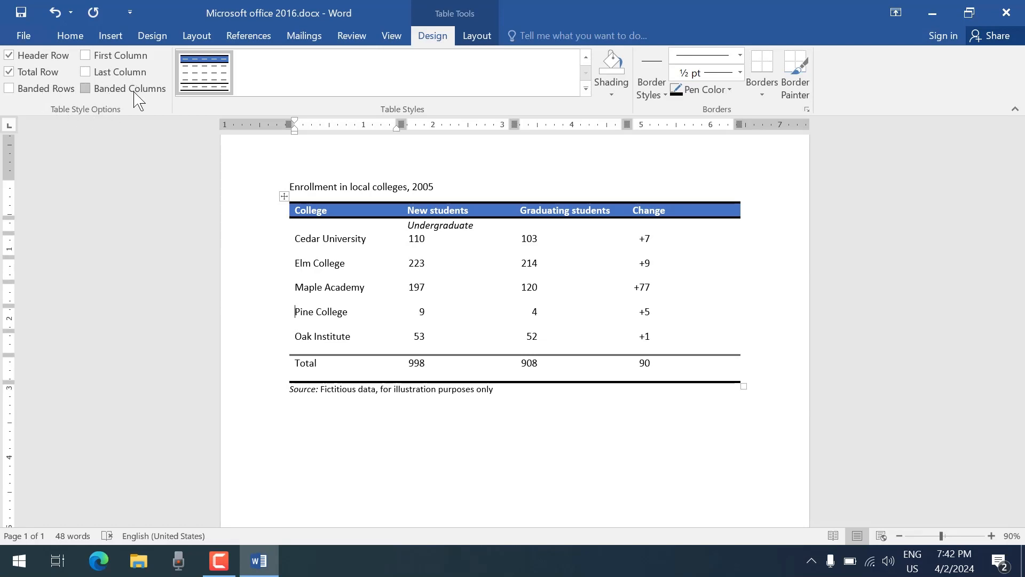
# Try the First Column, Last Column and Banded Columns style options on the enrollment table, switching each one off again.
pyautogui.click(117, 53)
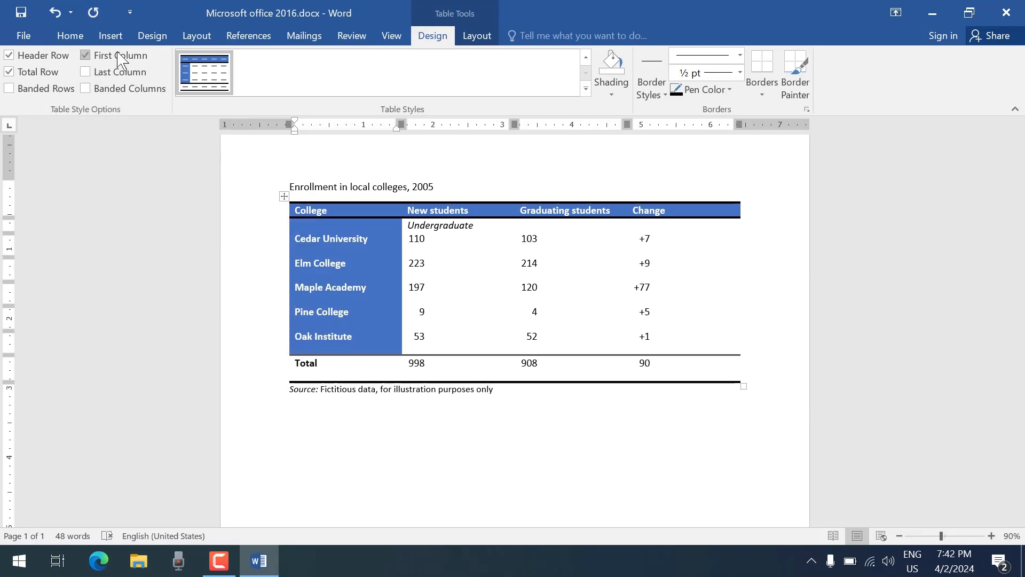
pyautogui.click(118, 53)
pyautogui.click(109, 75)
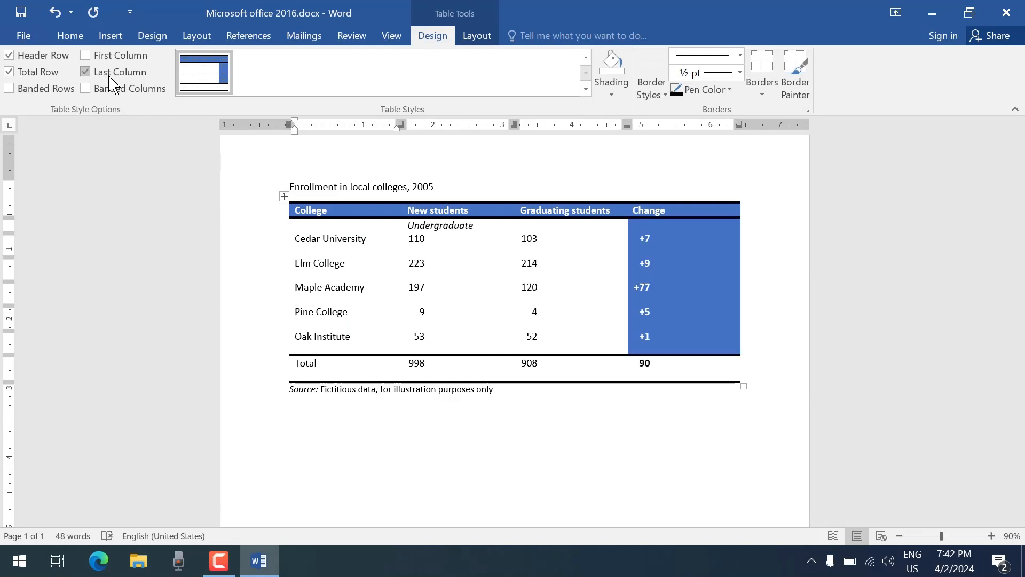
pyautogui.click(111, 74)
pyautogui.click(124, 89)
pyautogui.click(125, 90)
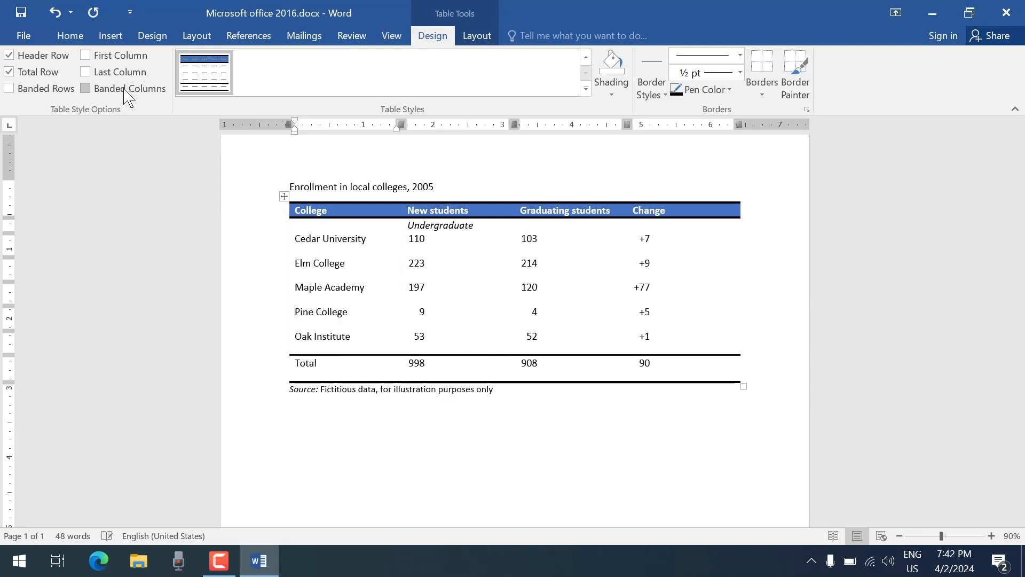
# Apply the green table style with a solid header row and outlined body to the enrollment table.
pyautogui.click(586, 89)
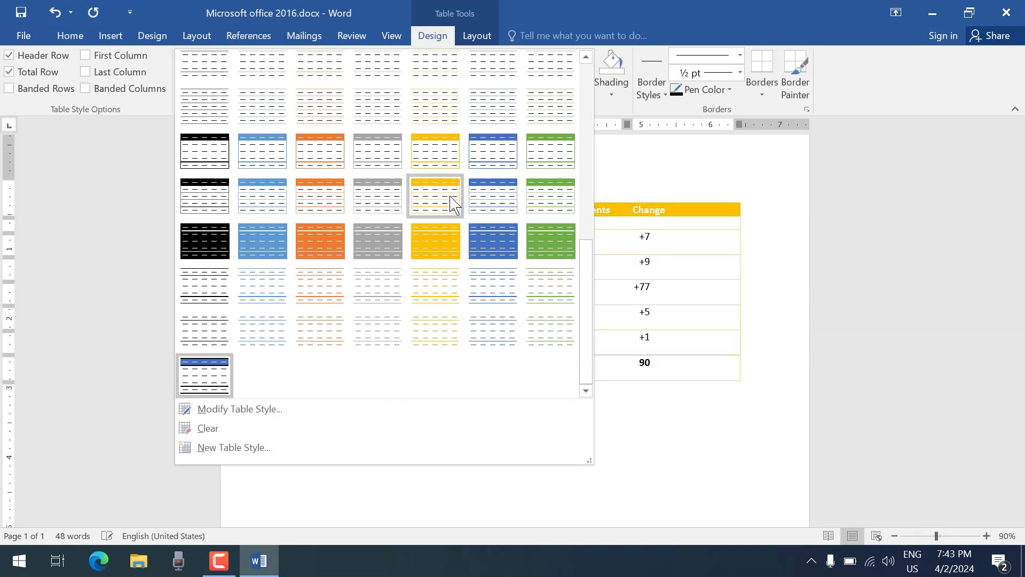
pyautogui.click(489, 166)
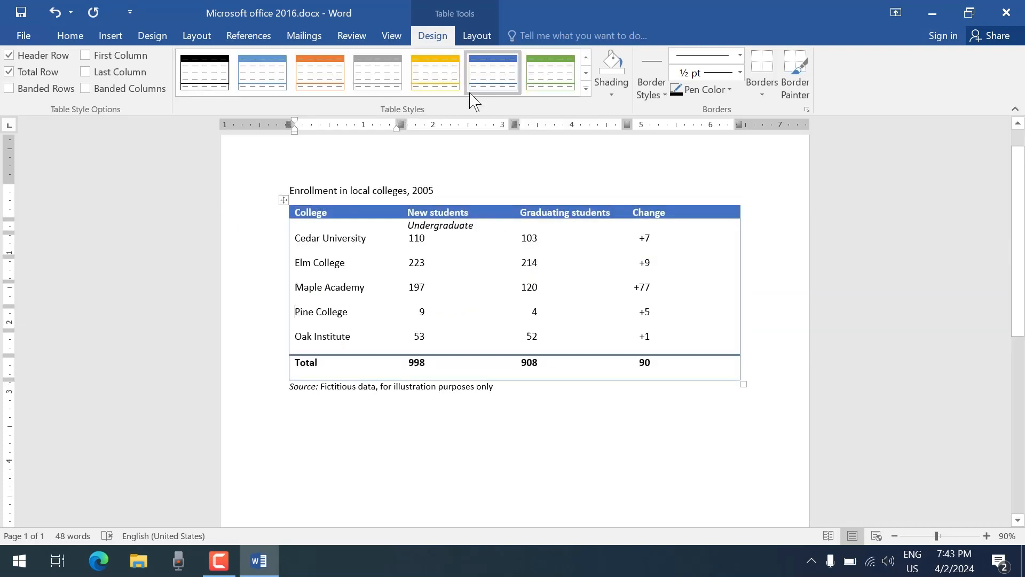
pyautogui.click(550, 72)
# Shade the enrollment table's header row in gold.
pyautogui.moveTo(678, 211); pyautogui.dragTo(351, 222)
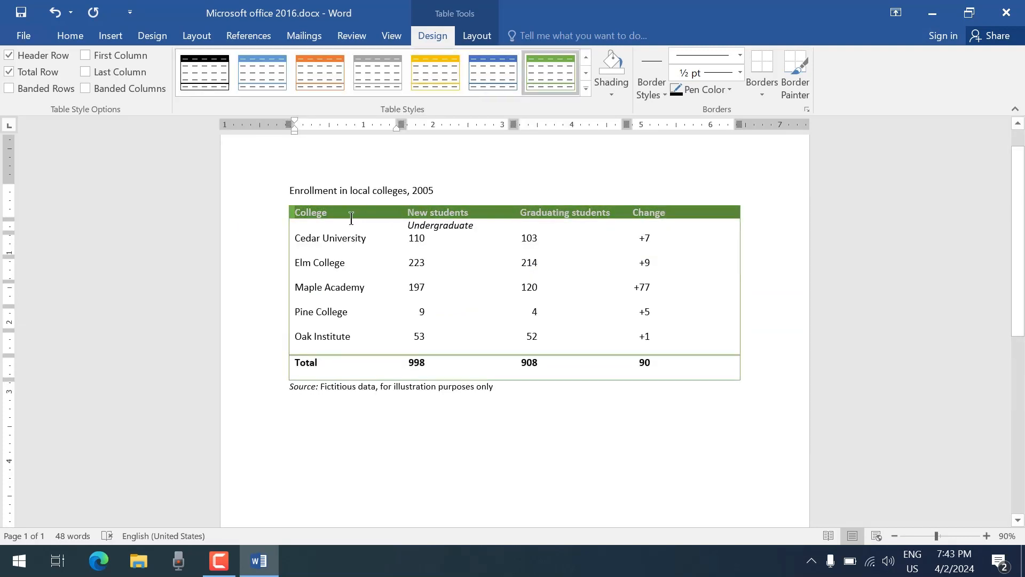
pyautogui.click(611, 96)
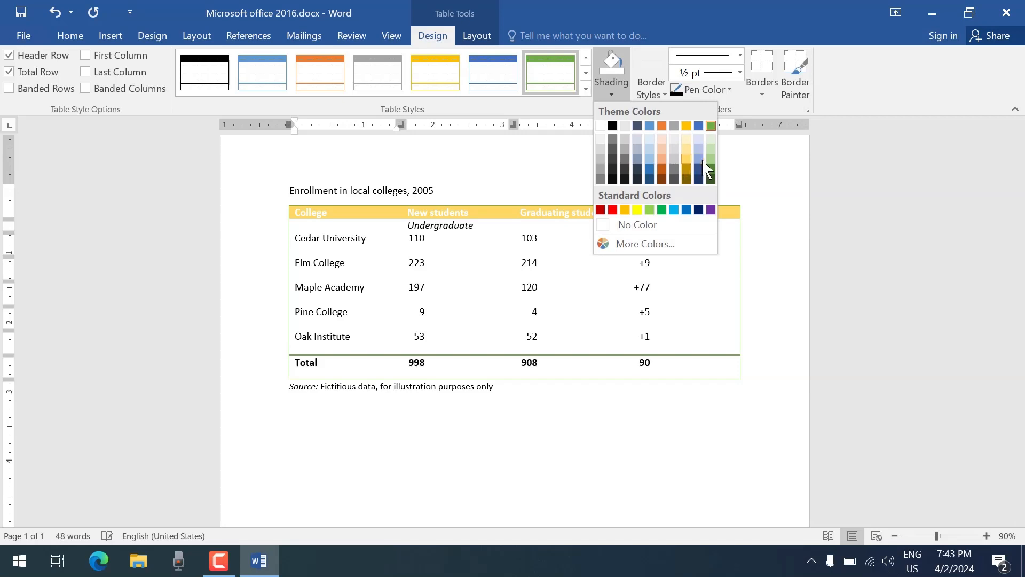
pyautogui.press('Escape')
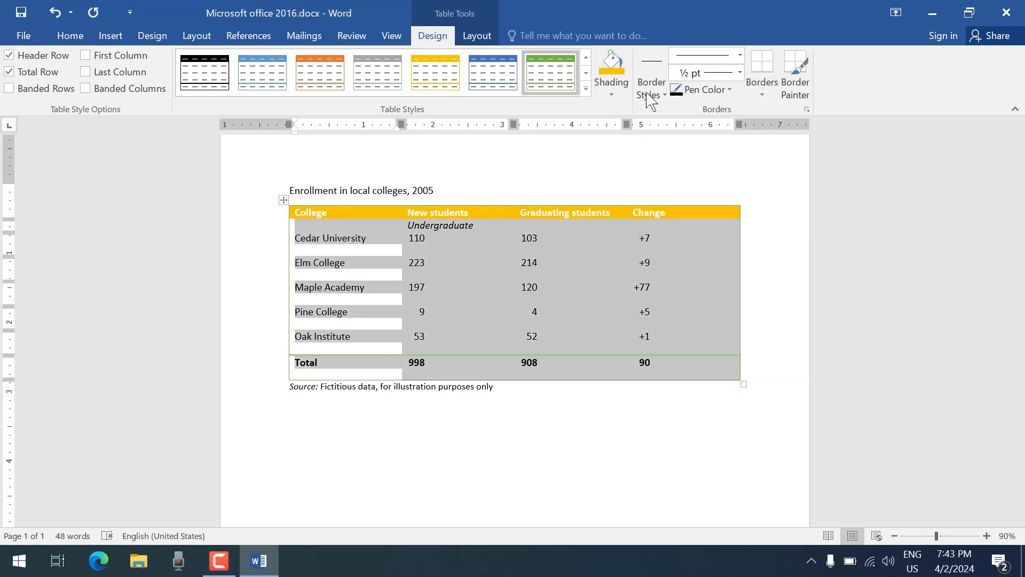
# Paint the three inner vertical column borders of the enrollment table with a light blue ½ pt border style.
pyautogui.click(652, 88)
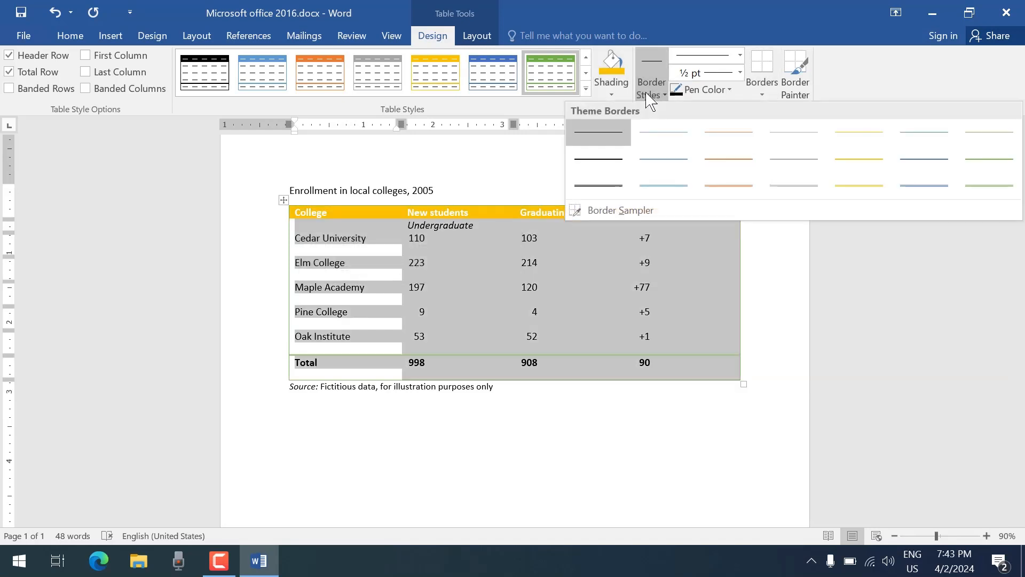
pyautogui.click(685, 185)
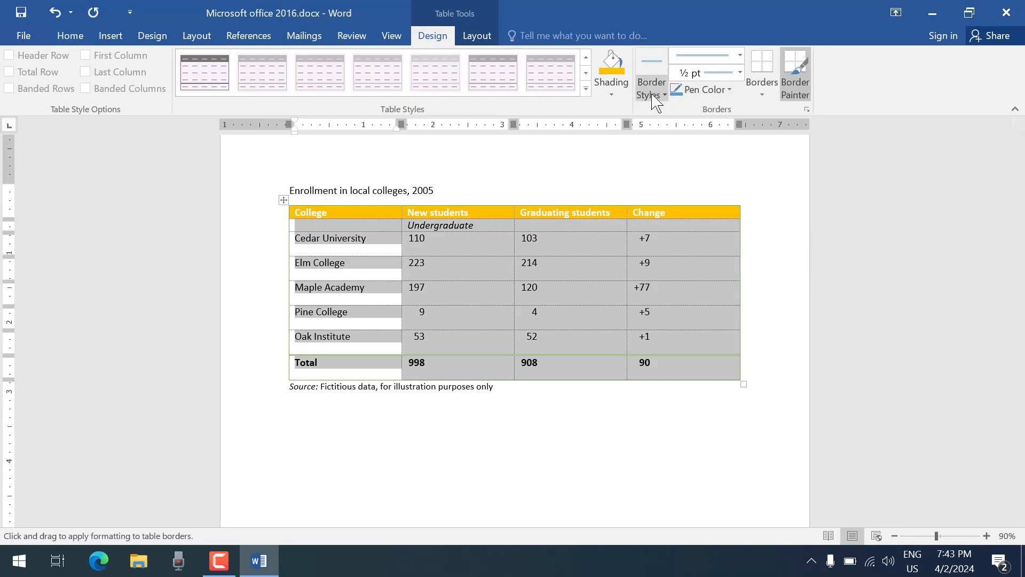
pyautogui.moveTo(636, 228); pyautogui.dragTo(632, 369)
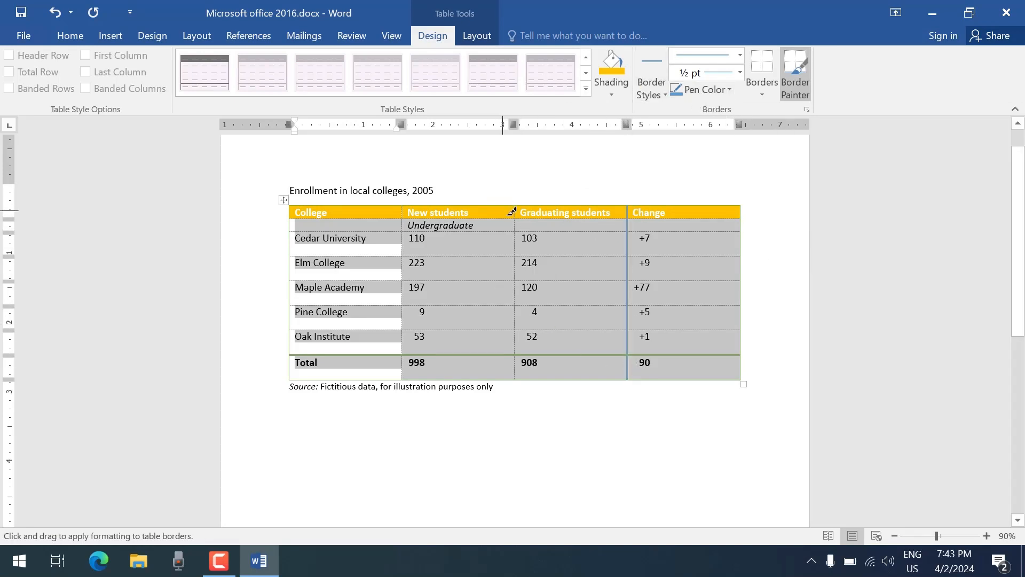
pyautogui.moveTo(518, 212); pyautogui.dragTo(520, 376)
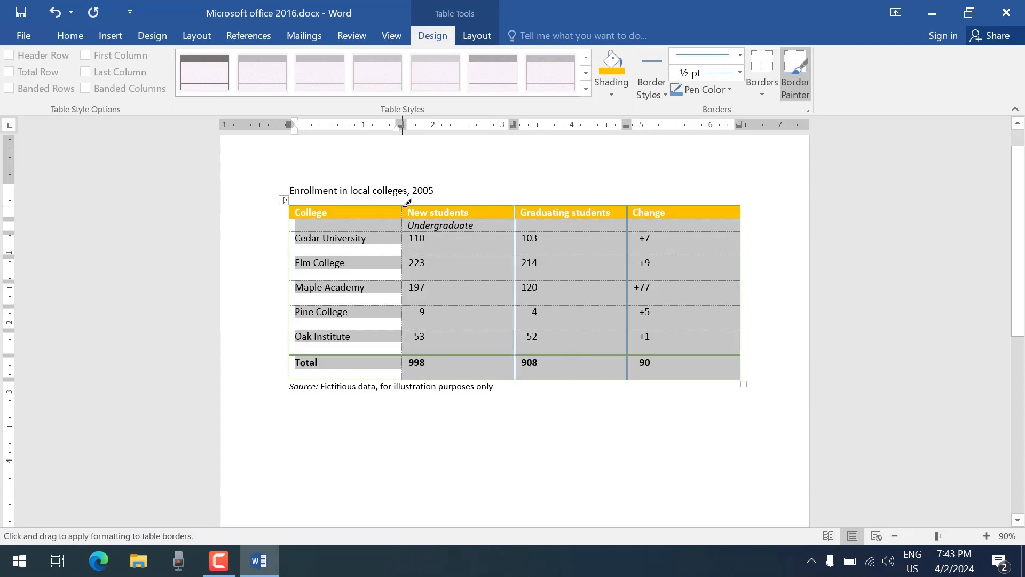
pyautogui.moveTo(404, 212); pyautogui.dragTo(409, 370)
# Repaint the border between the Graduating students and Change columns with the 3 pt slanted-dash line style.
pyautogui.click(740, 54)
pyautogui.click(702, 332)
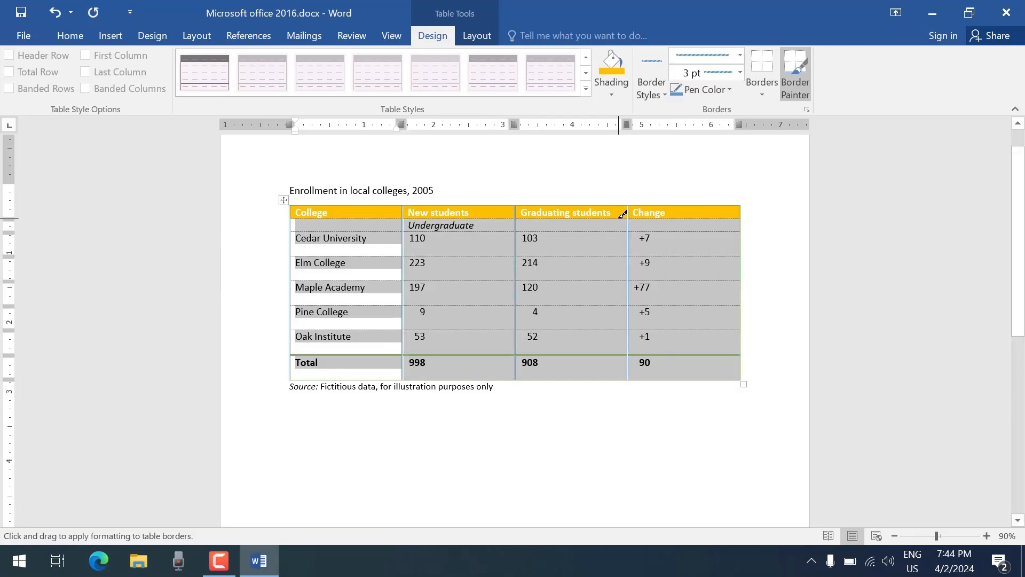
pyautogui.moveTo(633, 206); pyautogui.dragTo(640, 368)
# Look through the border line styles and the available 3 pt line weight, and leave border painting.
pyautogui.click(740, 55)
pyautogui.scroll(5, 711, 385)
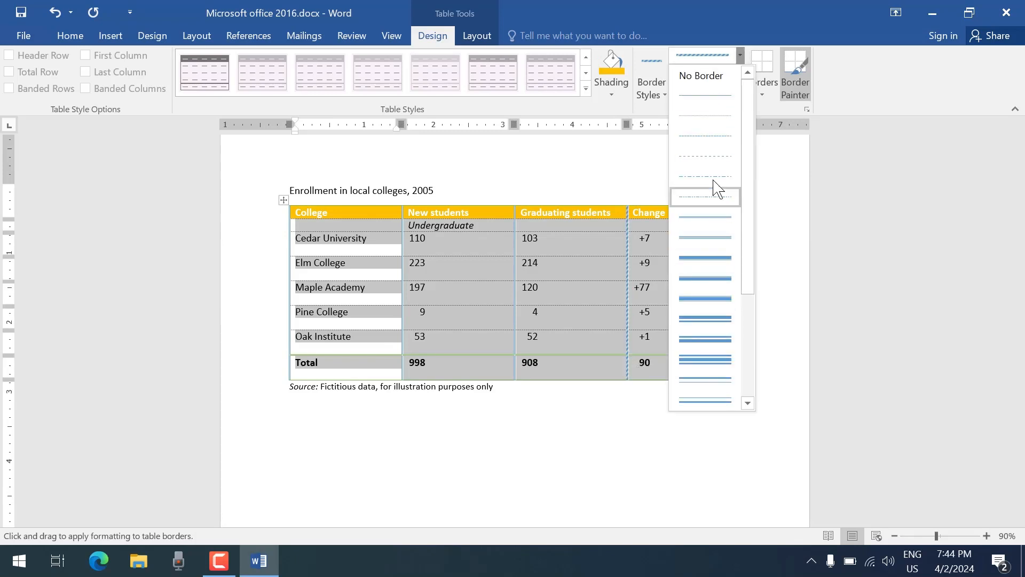
pyautogui.click(681, 107)
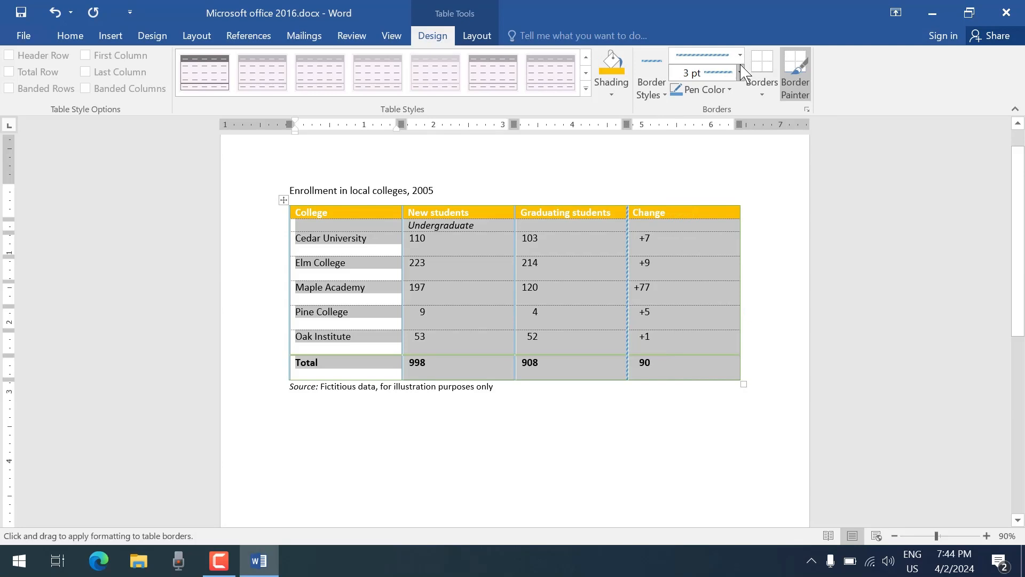
pyautogui.click(740, 73)
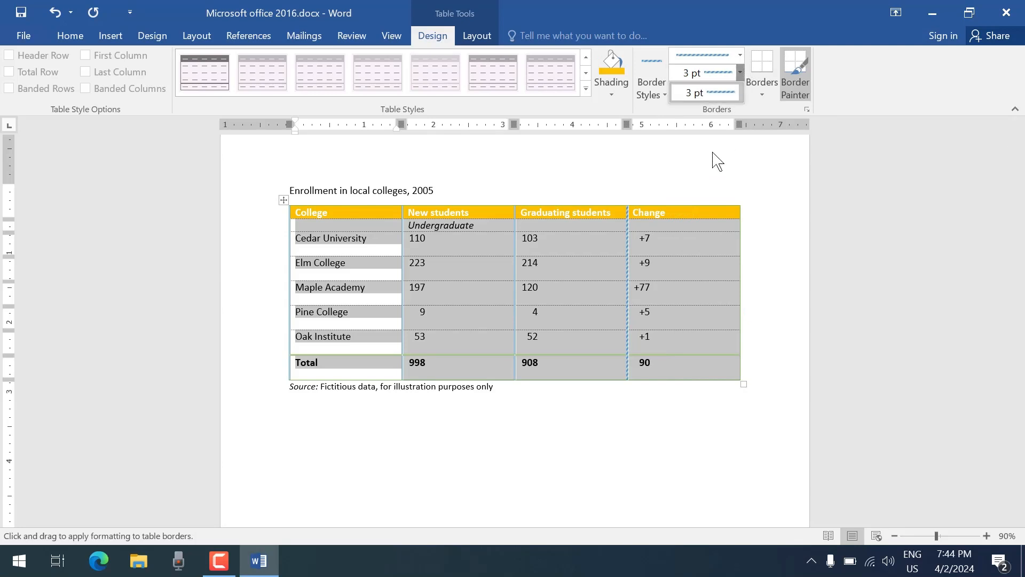
pyautogui.click(699, 94)
pyautogui.click(796, 85)
# Apply All Borders to the enrollment table, and paint its left edge and the border before the Graduating students column blue.
pyautogui.click(767, 93)
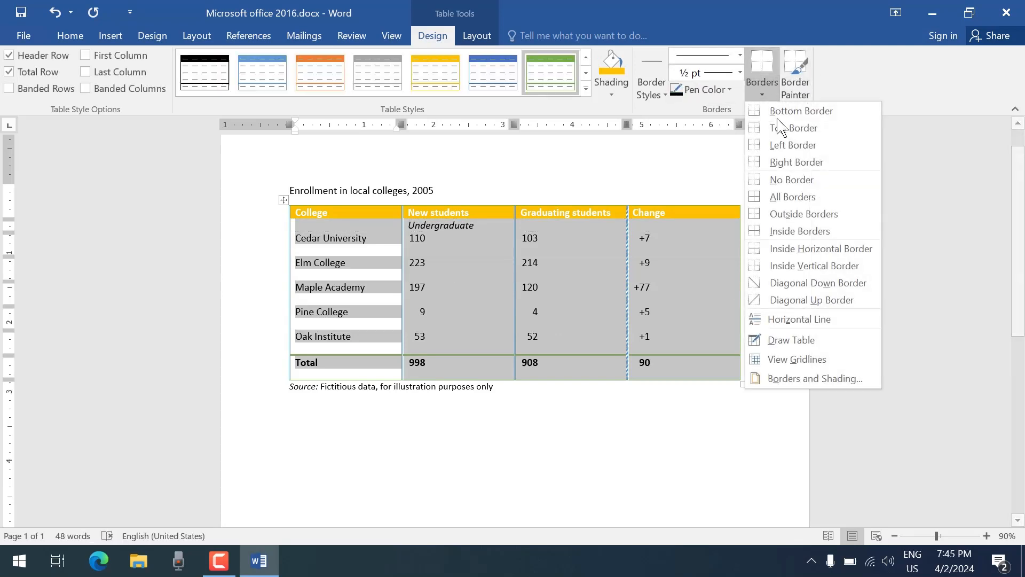
pyautogui.click(788, 205)
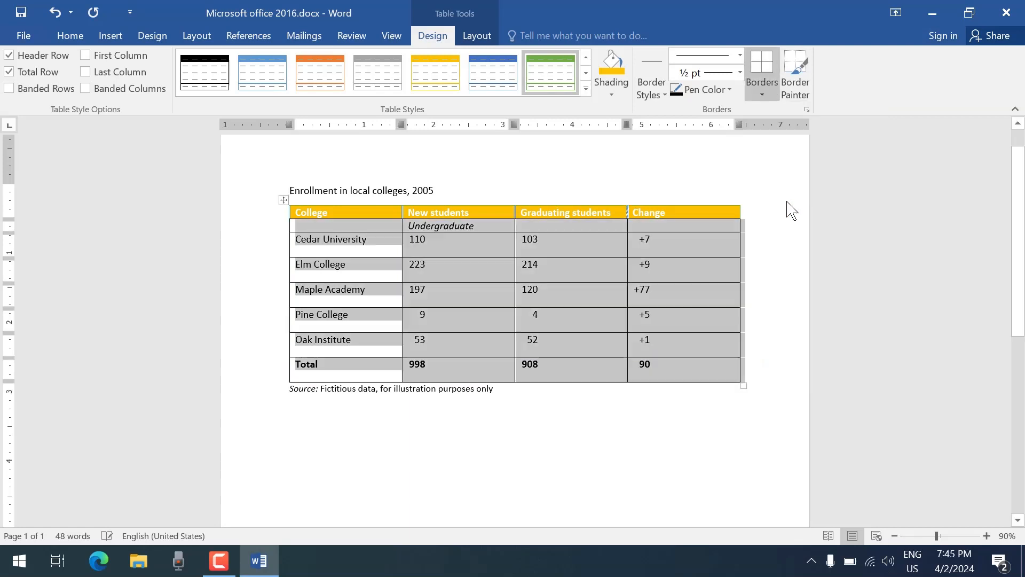
pyautogui.click(793, 83)
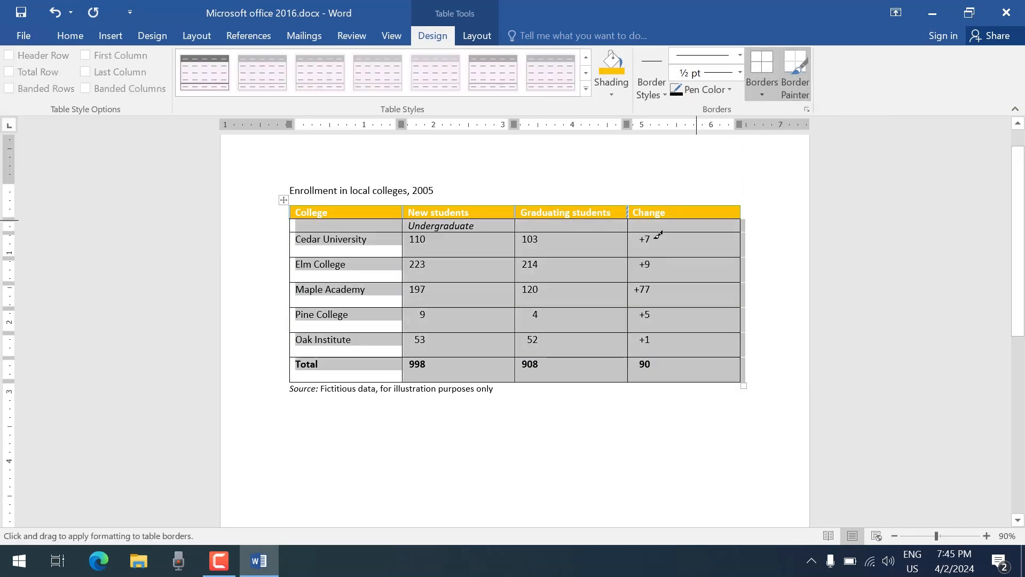
pyautogui.moveTo(632, 231); pyautogui.dragTo(628, 369)
pyautogui.moveTo(517, 252); pyautogui.dragTo(719, 253)
pyautogui.click(497, 364)
# Select the entire Elm College row of the enrollment table.
pyautogui.click(477, 36)
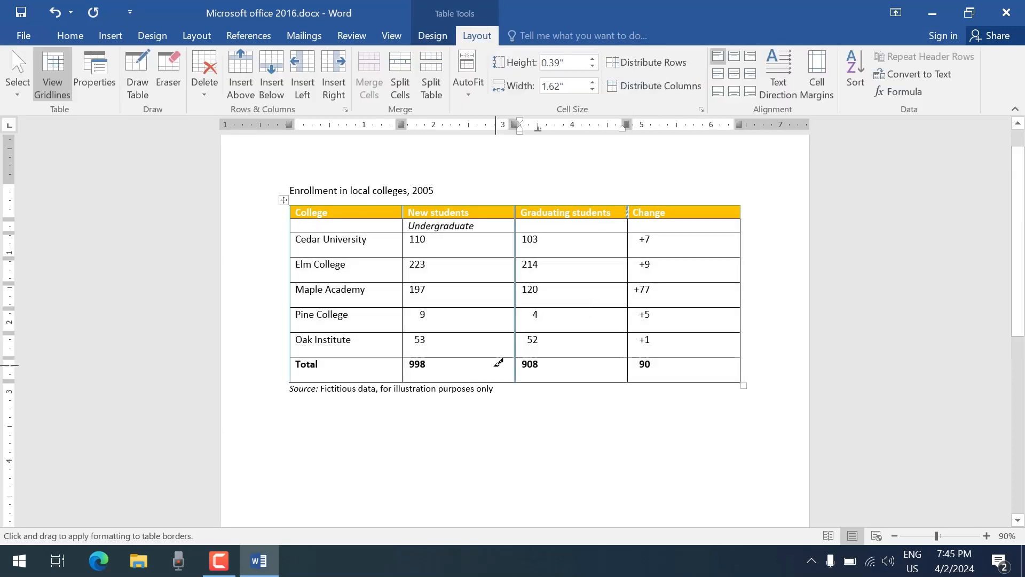
pyautogui.click(20, 86)
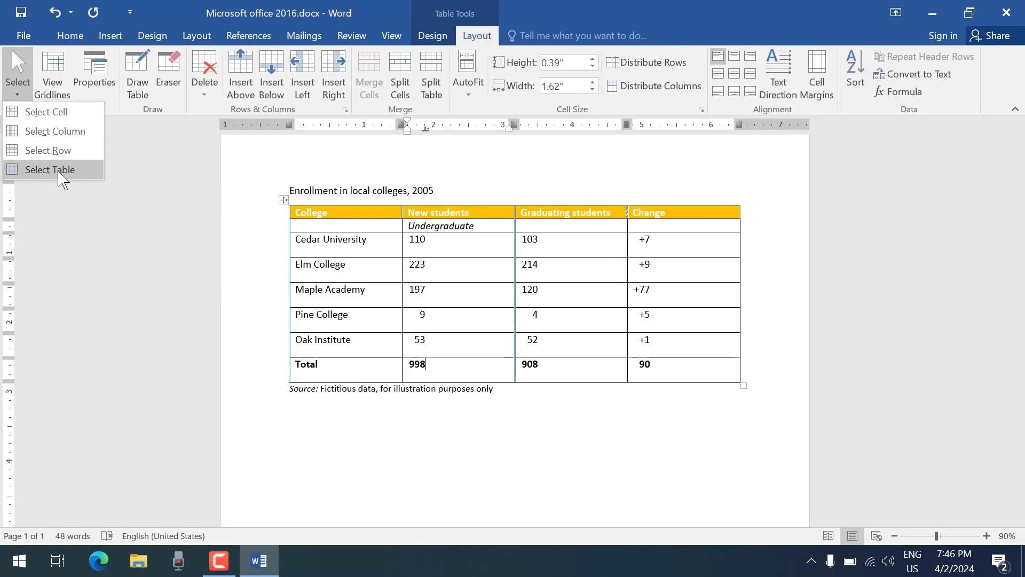
pyautogui.click(62, 151)
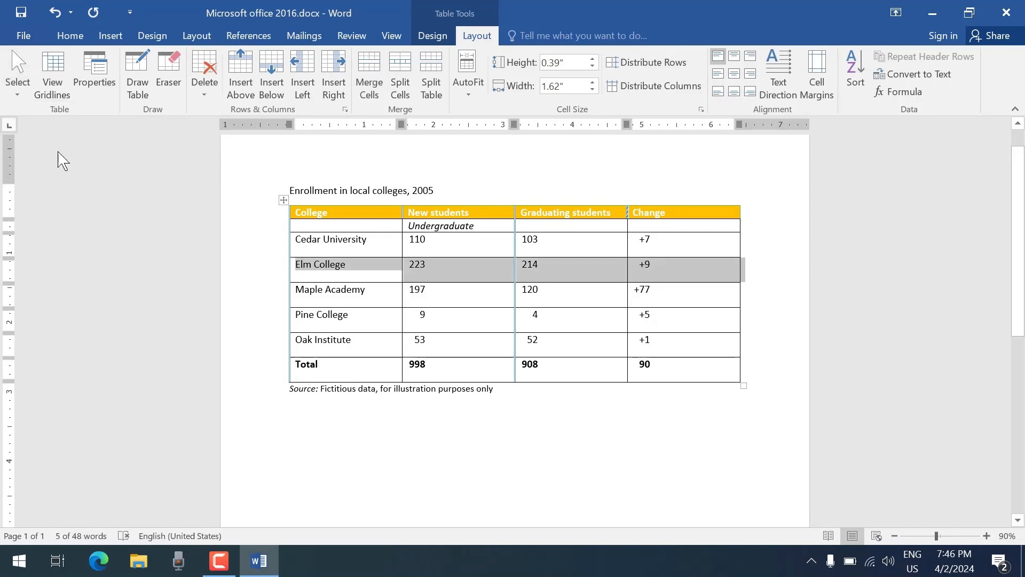
# Select the entire College column of the enrollment table and clear the selection.
pyautogui.click(371, 288)
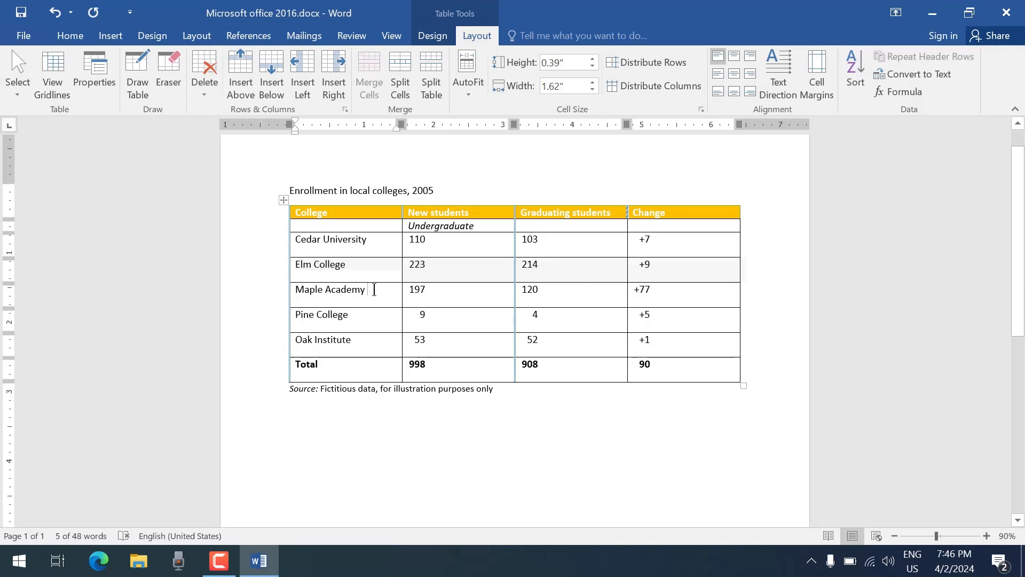
pyautogui.click(17, 84)
pyautogui.click(72, 132)
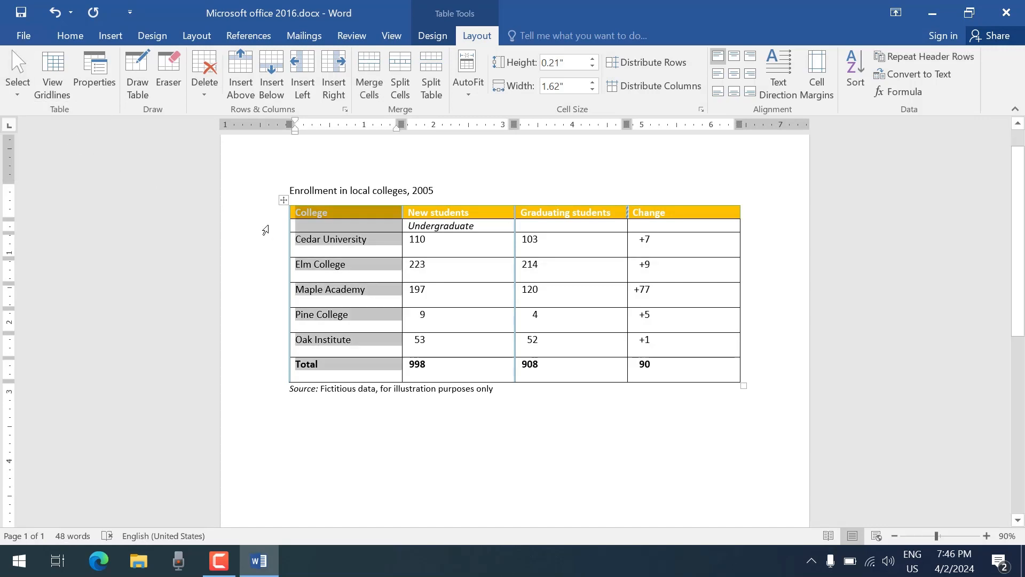
pyautogui.click(384, 280)
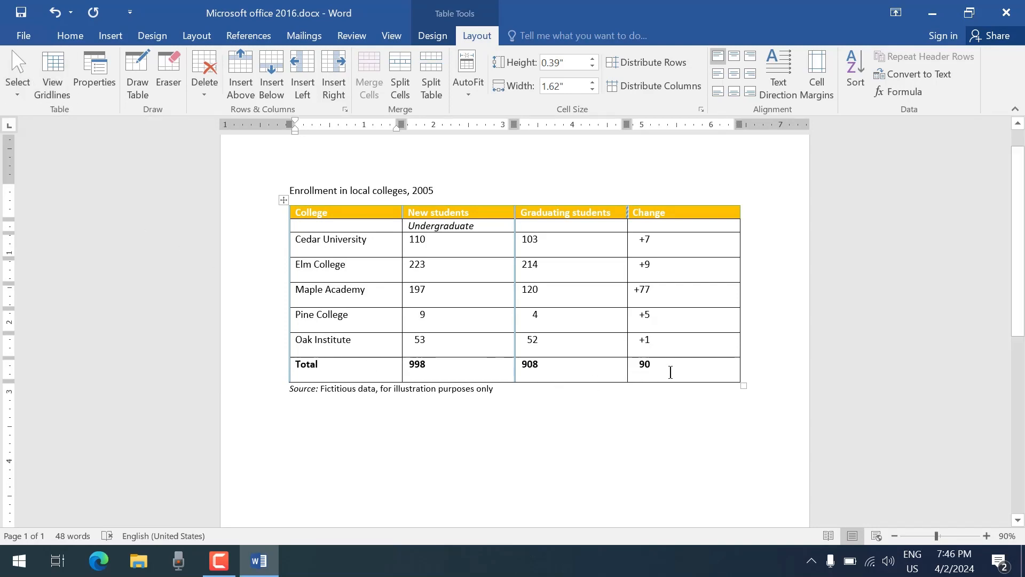
# Set the alignment of the whole enrollment table to Center in its table properties.
pyautogui.click(100, 75)
pyautogui.moveTo(652, 367); pyautogui.dragTo(282, 205)
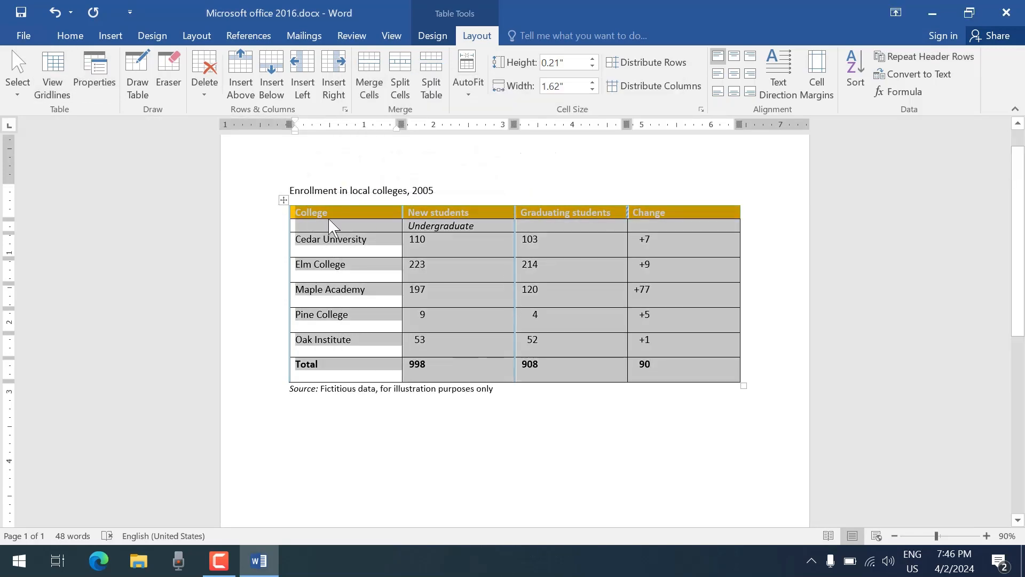
pyautogui.click(94, 78)
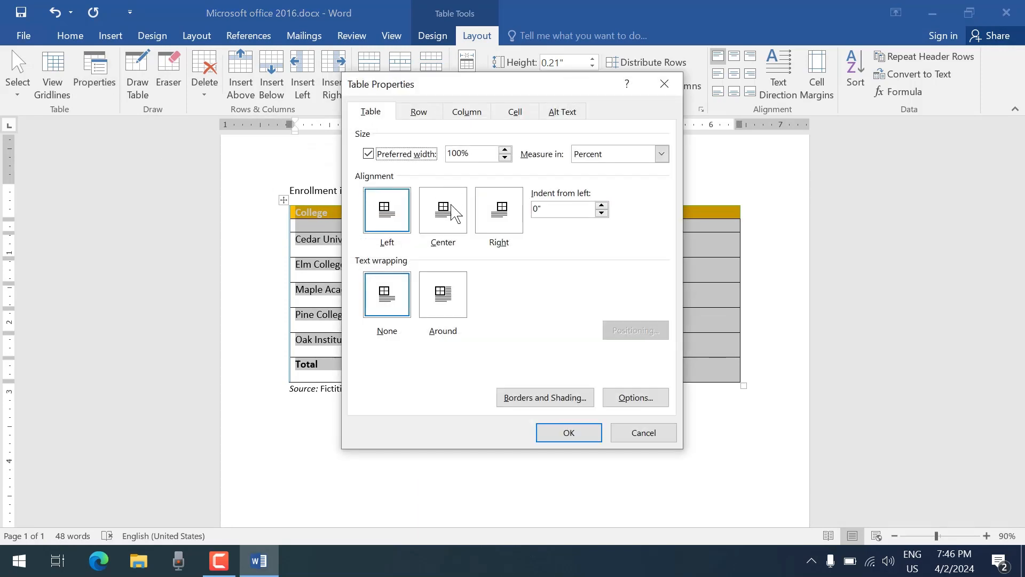
pyautogui.click(453, 211)
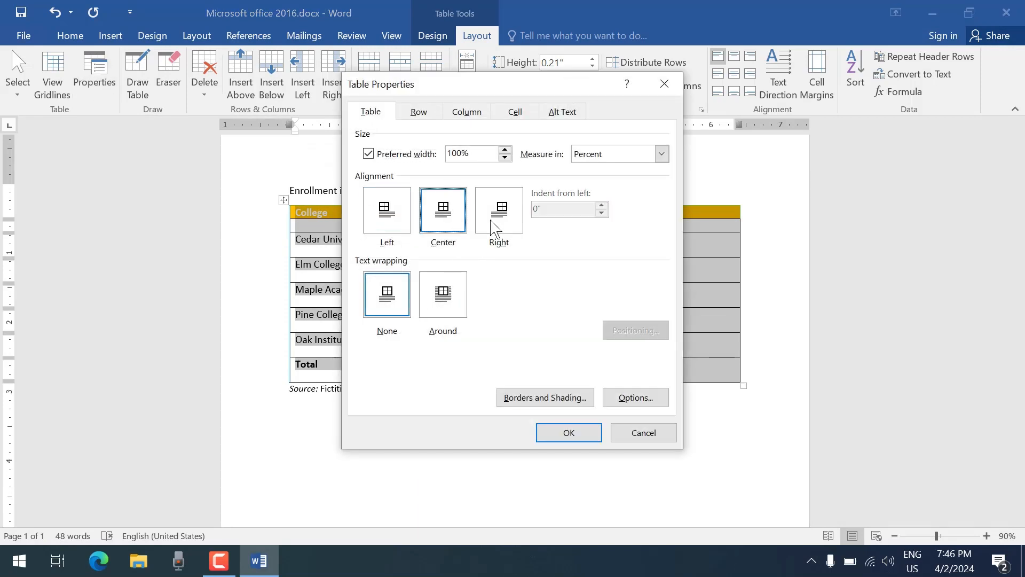
pyautogui.press('Return')
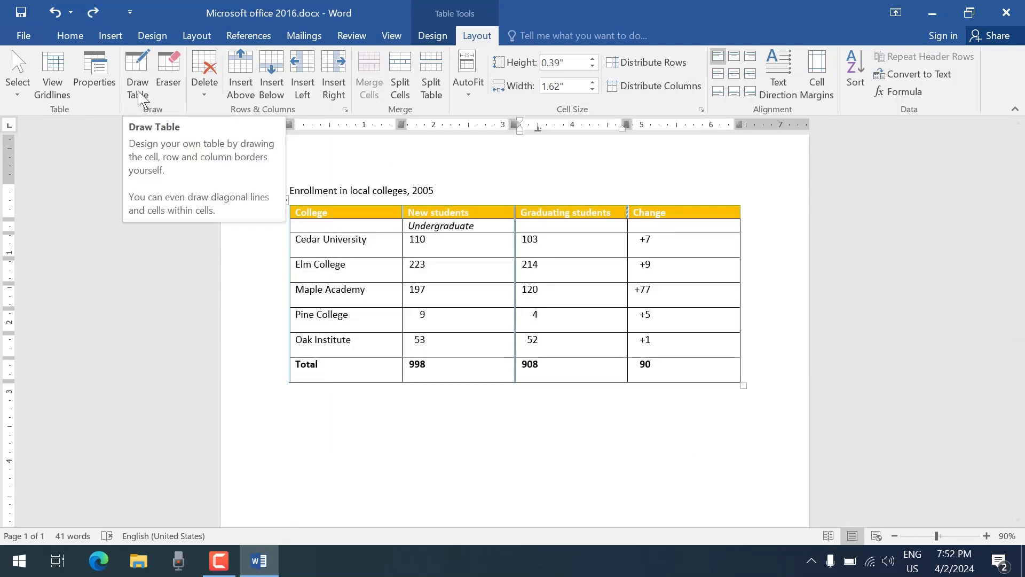
# Draw a table about 6.35" wide and 1.12" high below the enrollment table and divide it into two rows and three columns.
pyautogui.click(144, 91)
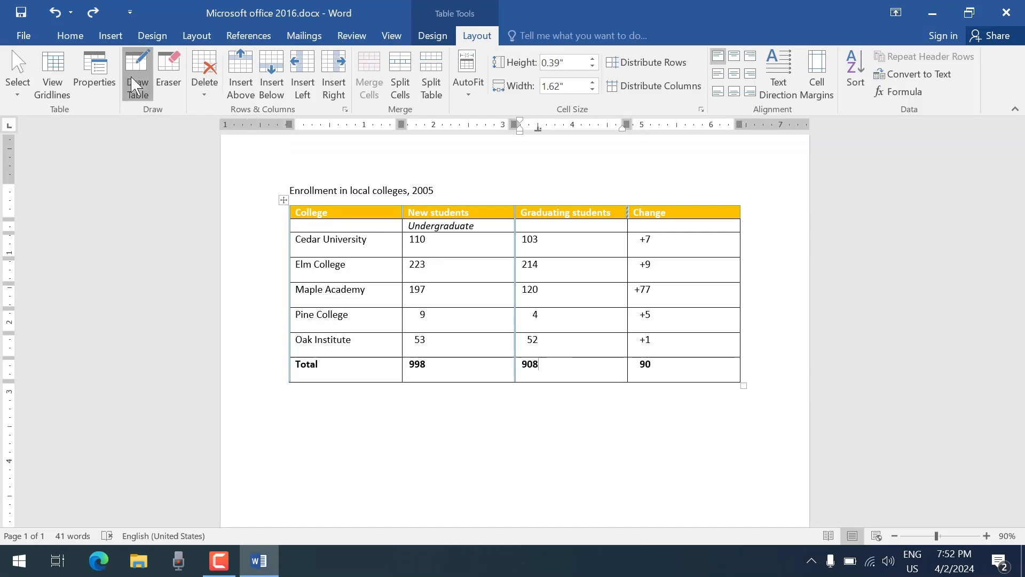
pyautogui.moveTo(299, 412)
pyautogui.mouseDown()
pyautogui.moveTo(644, 497)
pyautogui.moveTo(743, 490)
pyautogui.moveTo(753, 505)
pyautogui.moveTo(740, 492)
pyautogui.moveTo(741, 503)
pyautogui.mouseUp()
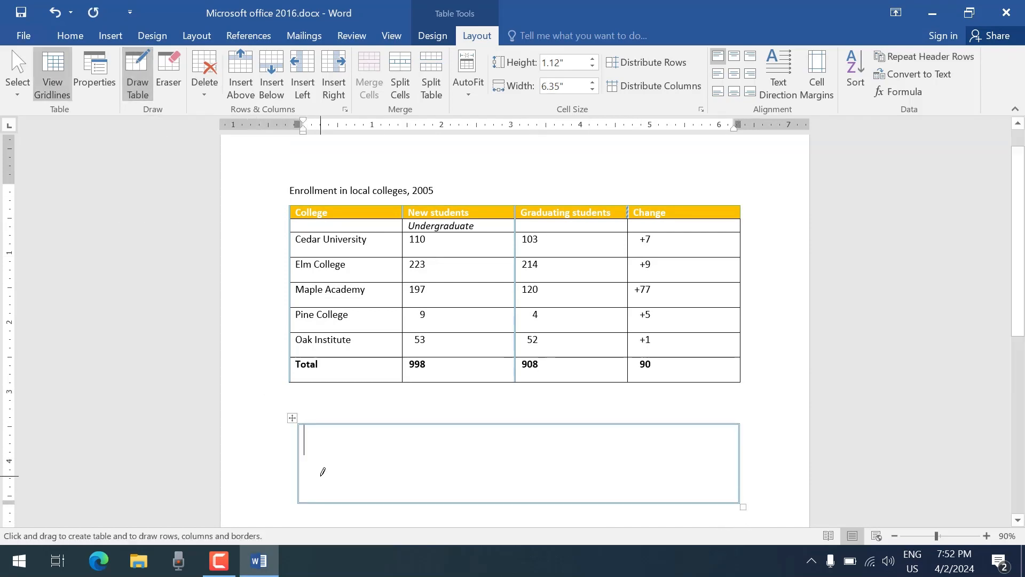
pyautogui.moveTo(299, 458)
pyautogui.mouseDown()
pyautogui.moveTo(428, 477)
pyautogui.moveTo(700, 461)
pyautogui.mouseUp()
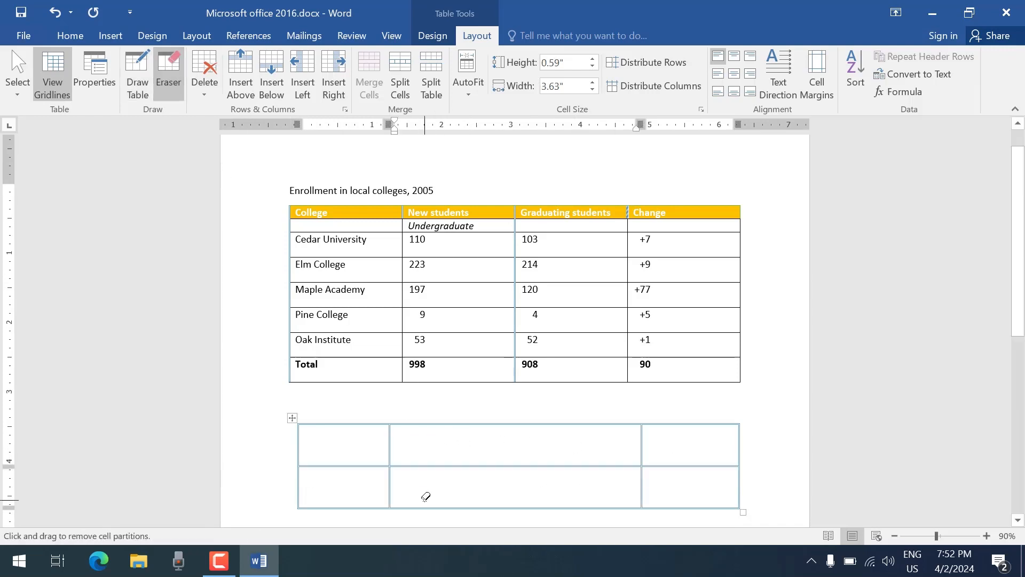
# Erase the hand-drawn table below the enrollment table and remove the blank paragraph left in its place.
pyautogui.moveTo(318, 413)
pyautogui.mouseDown()
pyautogui.moveTo(727, 523)
pyautogui.moveTo(771, 499)
pyautogui.moveTo(513, 488)
pyautogui.moveTo(575, 467)
pyautogui.mouseUp()
pyautogui.scroll(3, 339, 352)
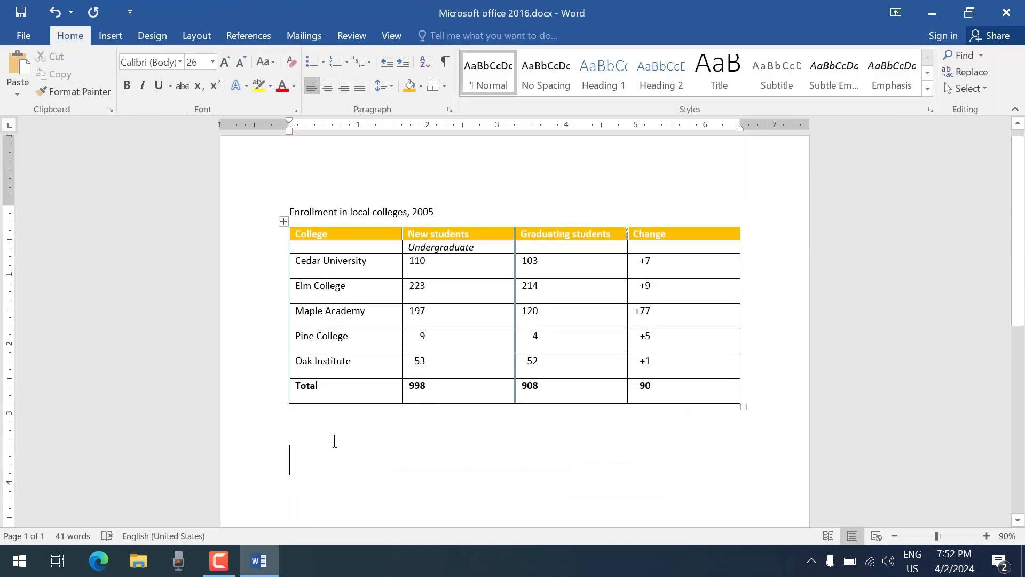
pyautogui.press('BackSpace')
# Look through the options for deleting cells, columns, rows or the whole enrollment table.
pyautogui.click(453, 393)
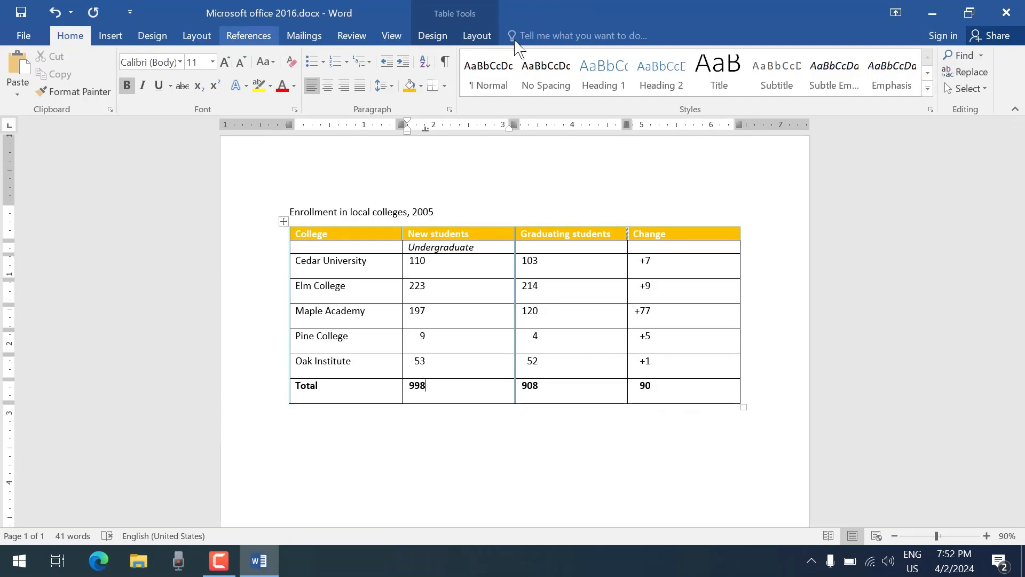
pyautogui.click(478, 36)
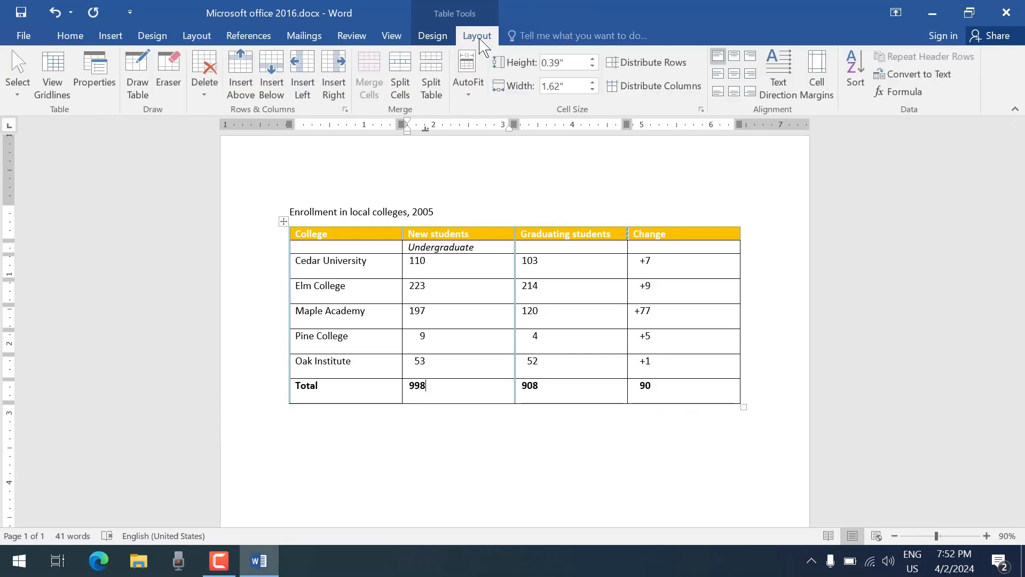
pyautogui.click(211, 96)
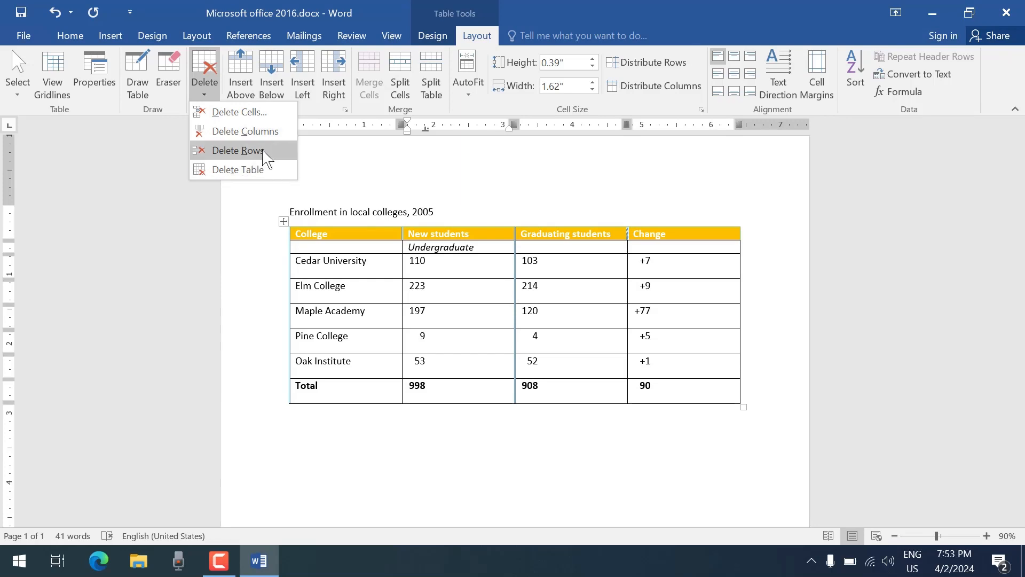
pyautogui.click(325, 308)
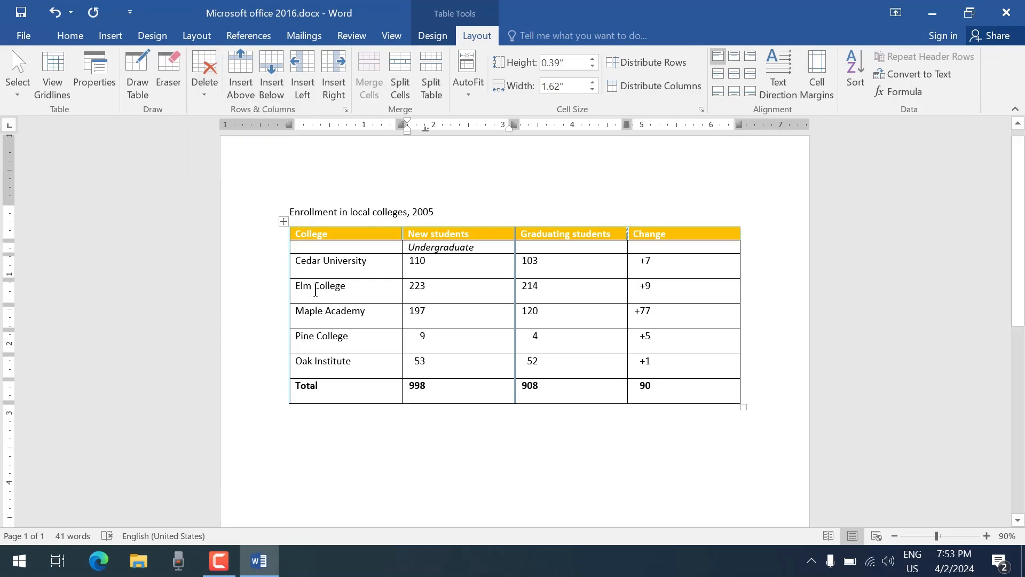
# Insert a blank row above the Elm College row of the enrollment table.
pyautogui.click(316, 290)
pyautogui.moveTo(292, 287); pyautogui.dragTo(663, 293)
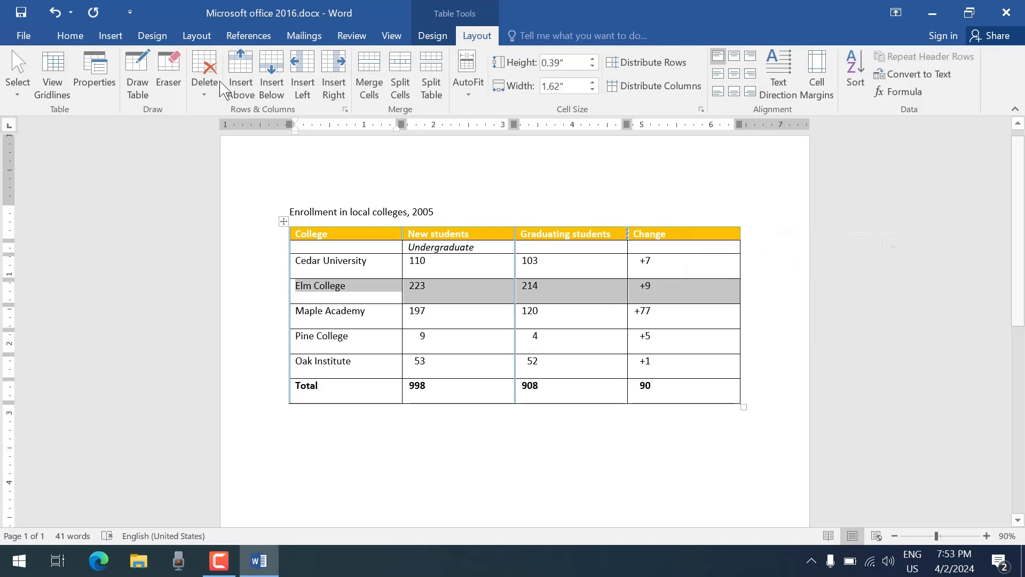
pyautogui.click(238, 76)
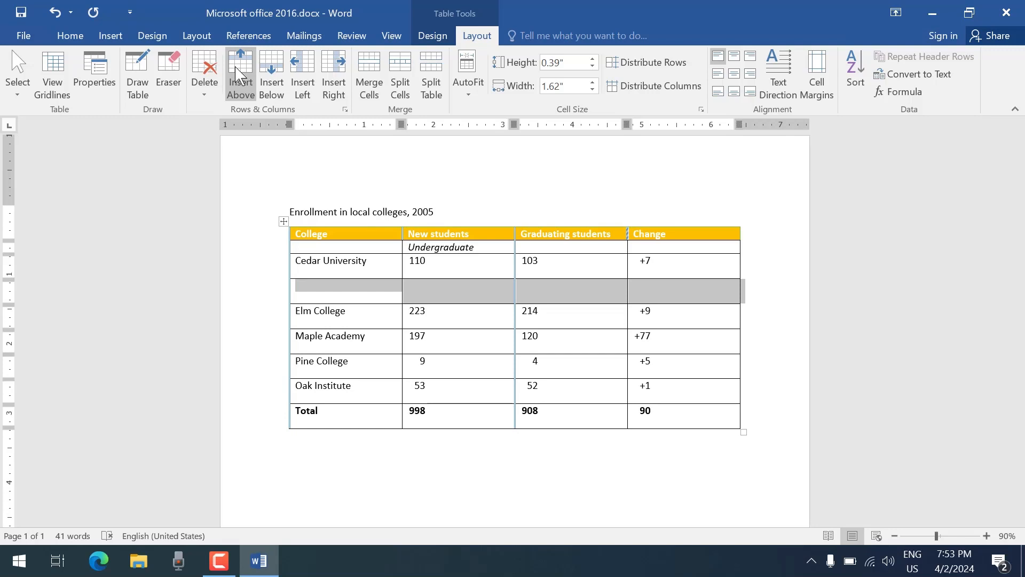
pyautogui.click(396, 300)
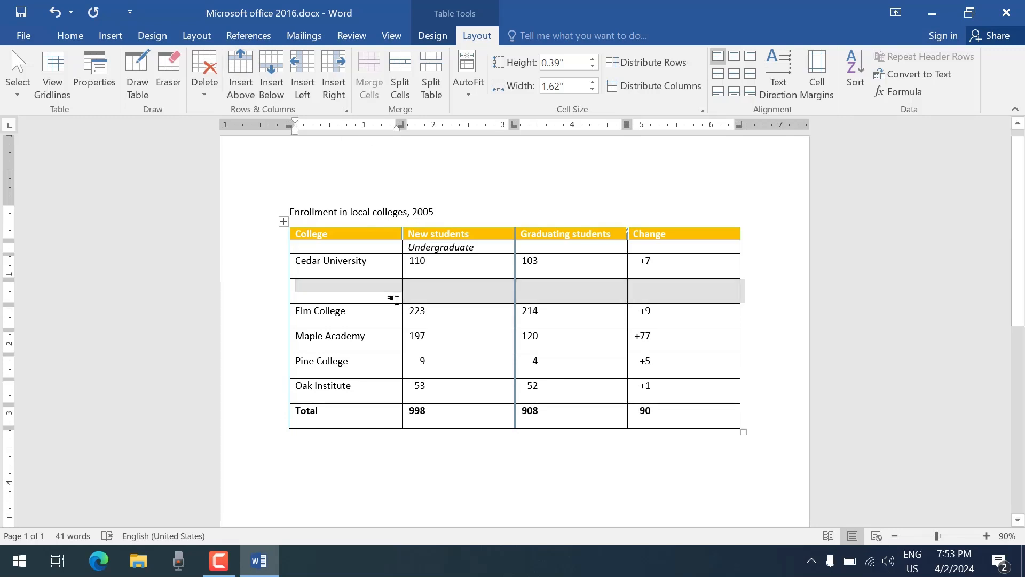
# Insert a blank column between the College and New students columns.
pyautogui.click(388, 231)
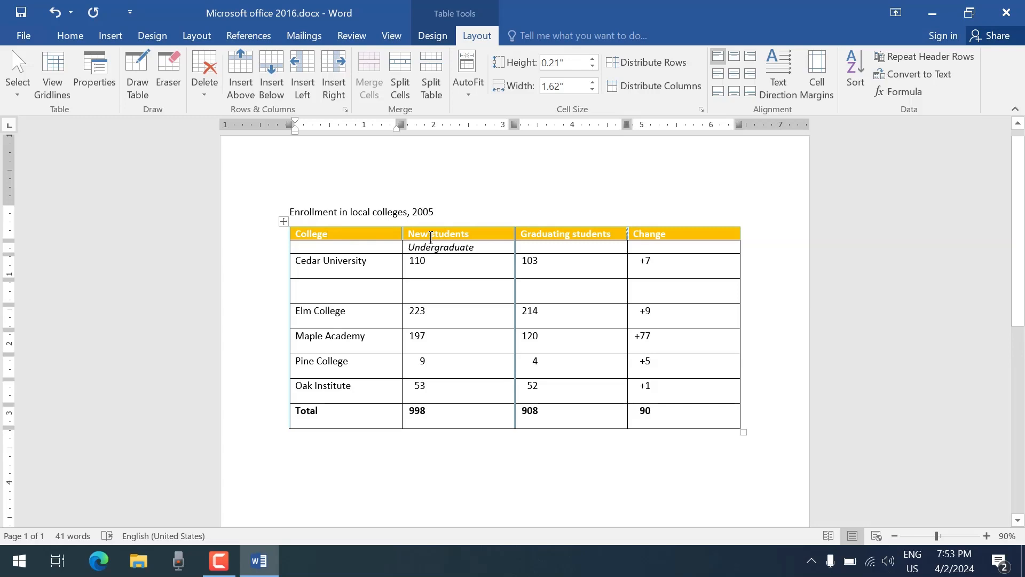
pyautogui.click(329, 75)
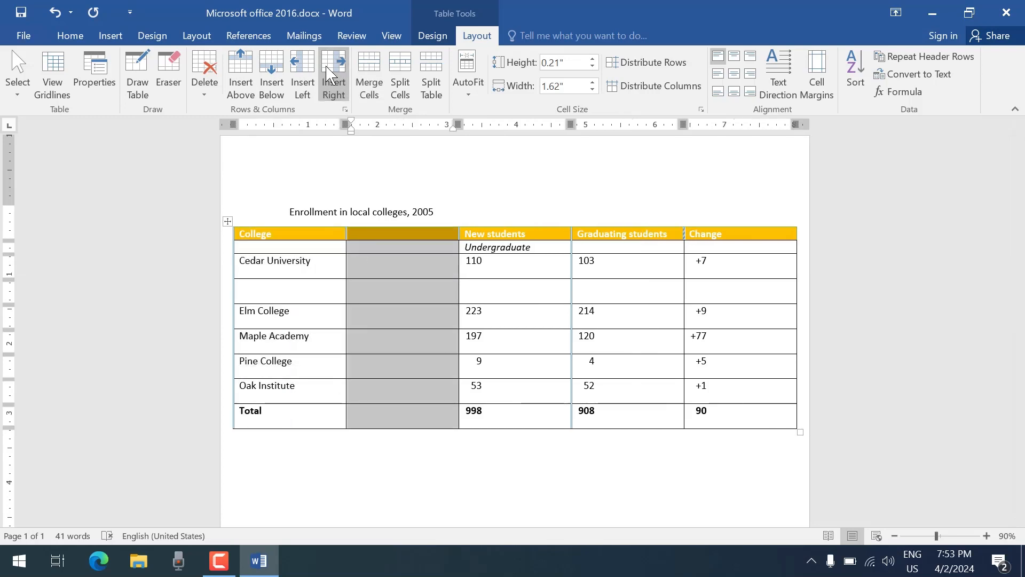
pyautogui.click(383, 270)
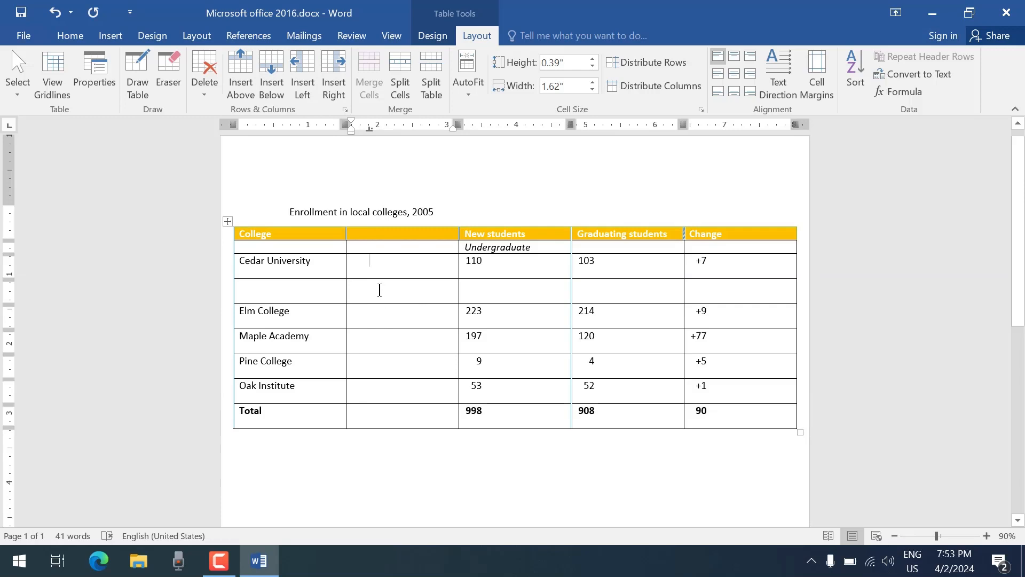
# Merge the first three cells of the blank row above Elm College and enter "Insert Chart" in the merged cell.
pyautogui.moveTo(379, 290); pyautogui.dragTo(543, 296)
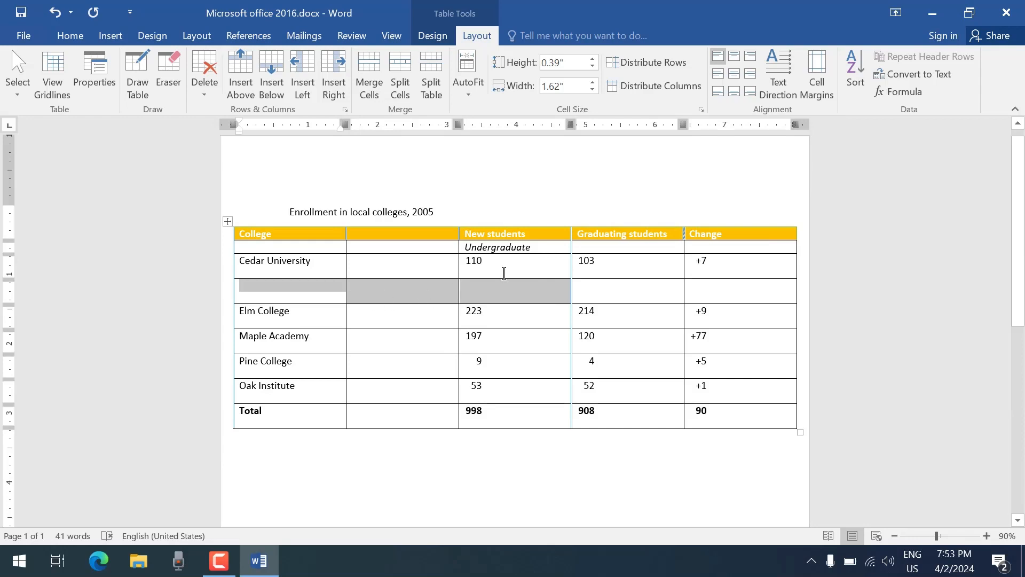
pyautogui.click(372, 76)
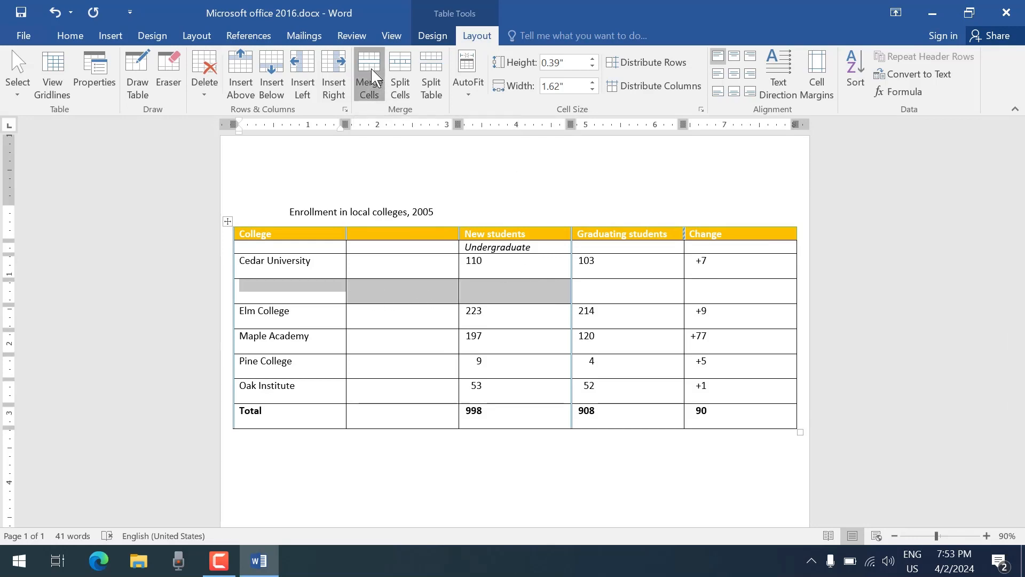
pyautogui.click(463, 327)
pyautogui.click(355, 296)
pyautogui.write('Insert Chart')
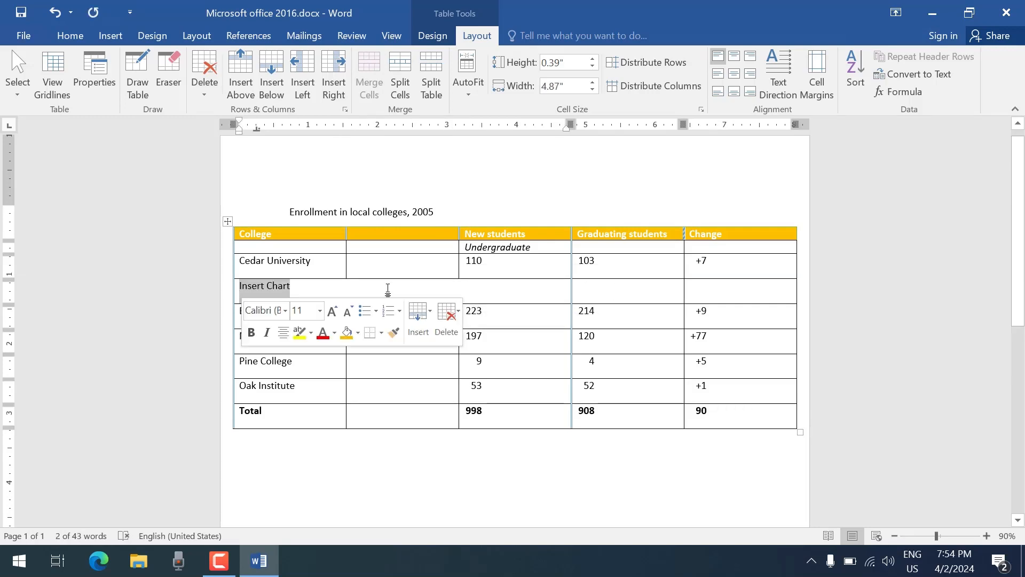
pyautogui.click(391, 303)
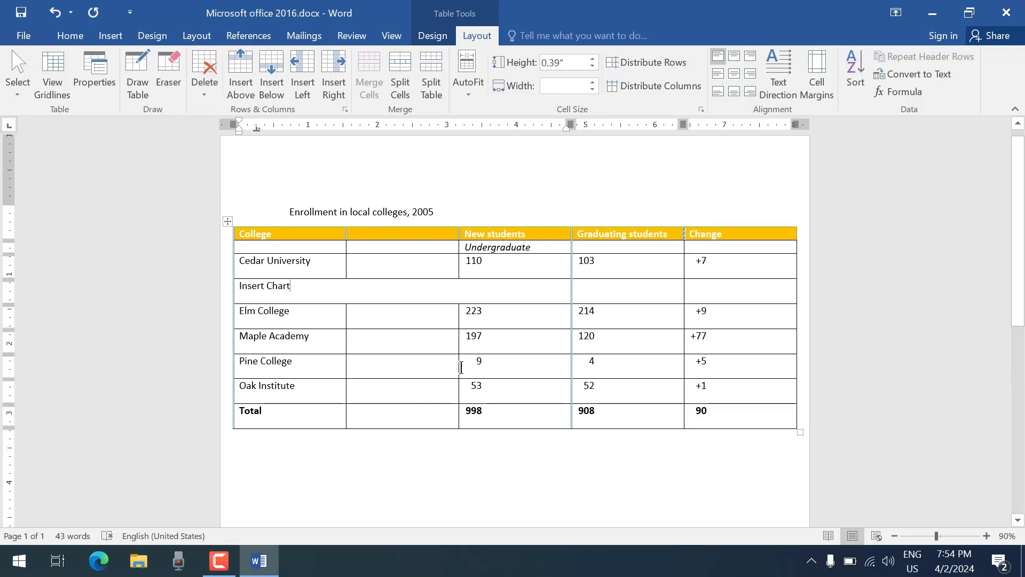
# Merge the Pine College, Elm College, Maple Academy and Oak Institute name cells each with the blank cell beside it.
pyautogui.moveTo(310, 371); pyautogui.dragTo(394, 369)
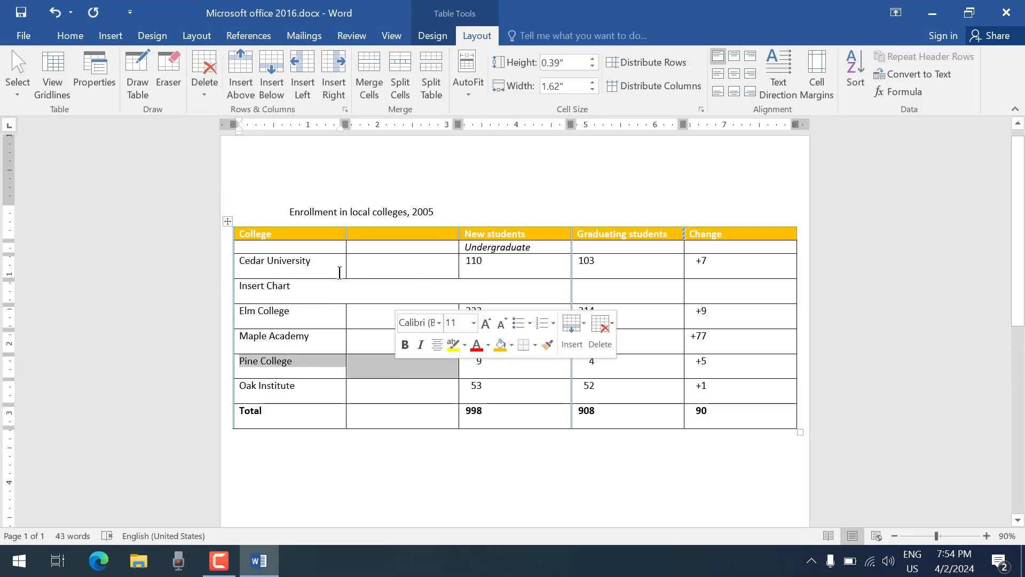
pyautogui.click(367, 75)
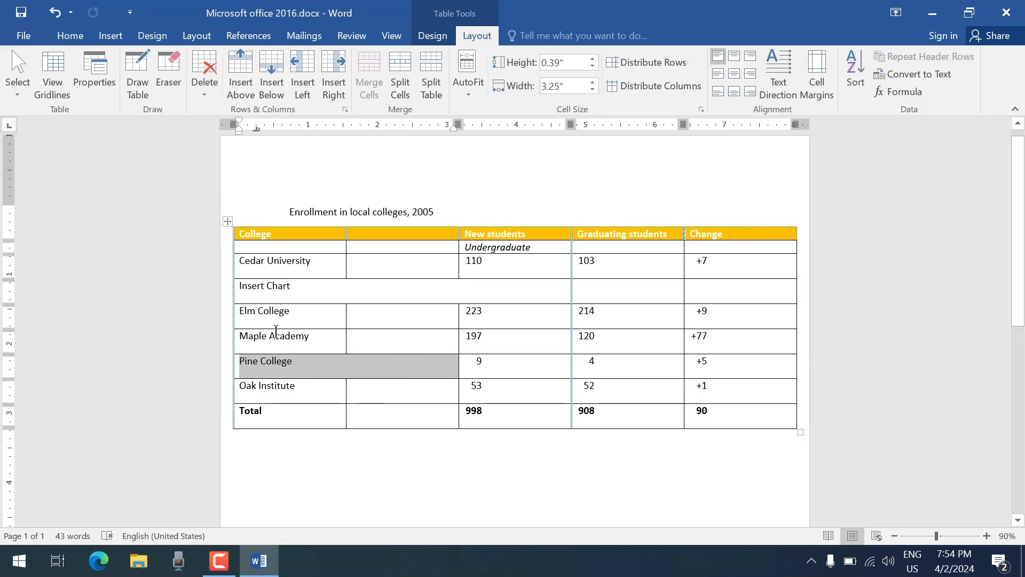
pyautogui.moveTo(266, 312); pyautogui.dragTo(420, 305)
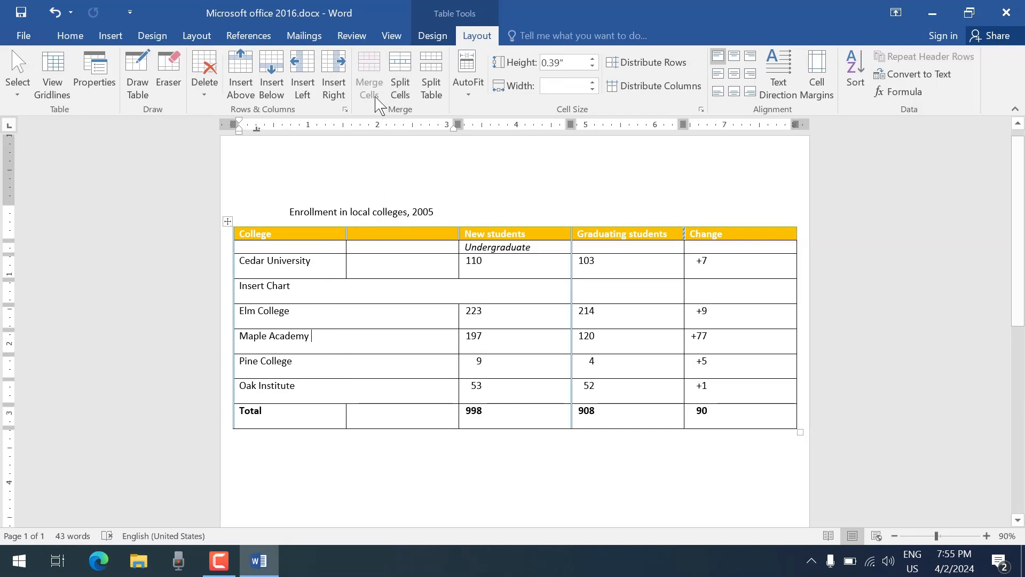
# Split the merged Maple Academy cell into 2 columns and 1 row.
pyautogui.click(402, 85)
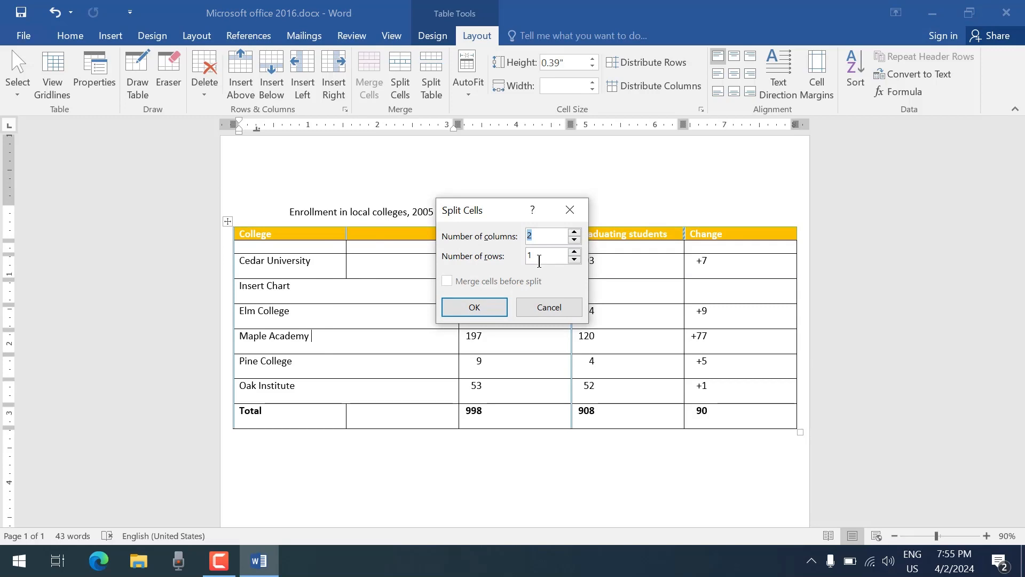
pyautogui.click(477, 308)
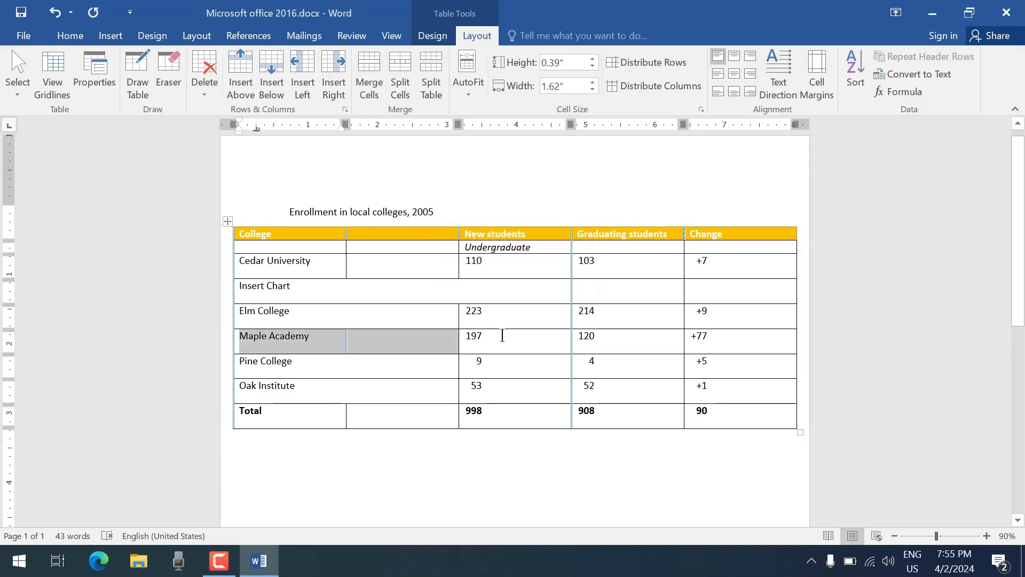
pyautogui.click(352, 373)
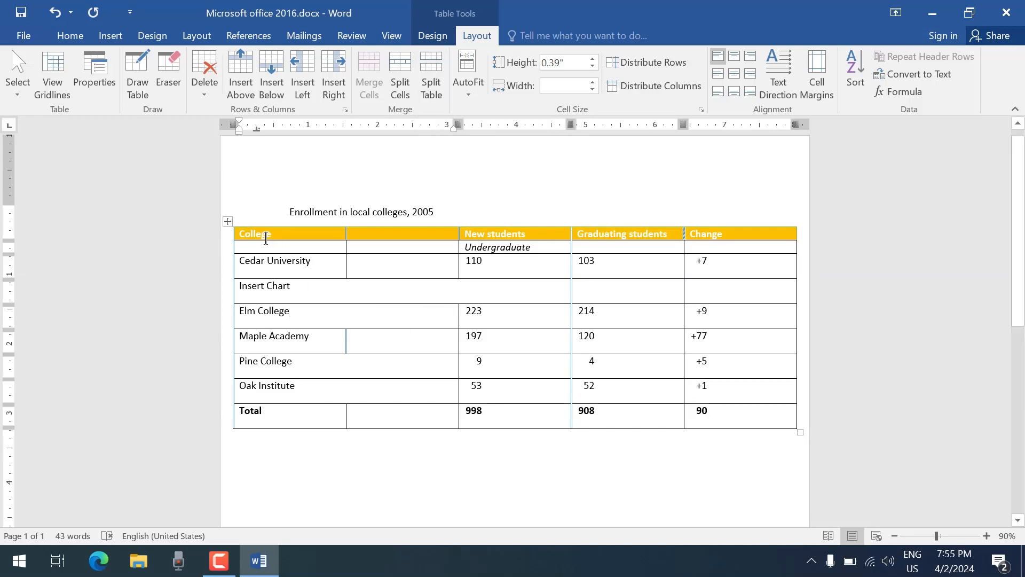
# Split the enrollment table in two so that the second table starts at the Maple Academy row.
pyautogui.moveTo(266, 238); pyautogui.dragTo(596, 311)
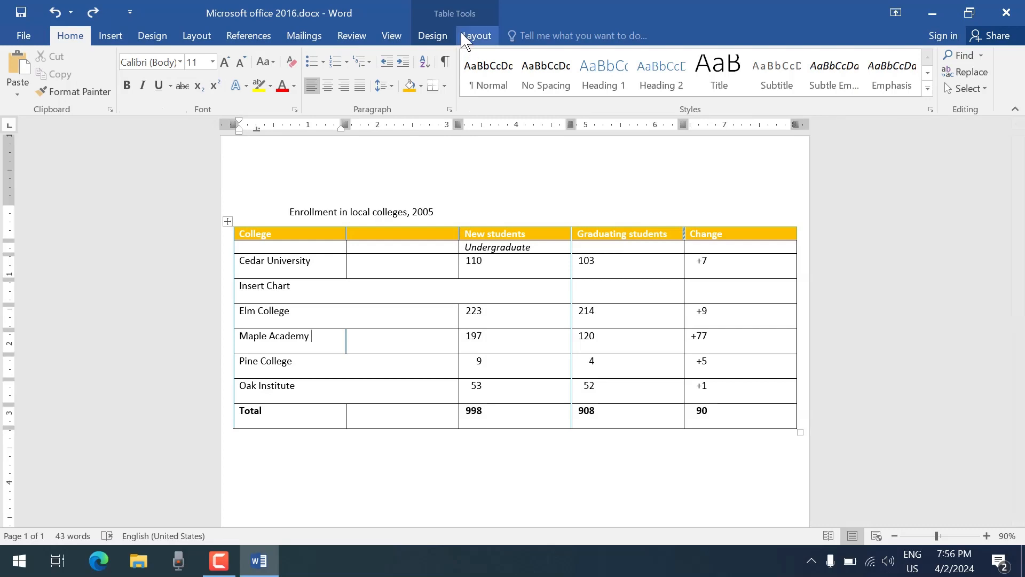
pyautogui.click(476, 35)
pyautogui.click(435, 79)
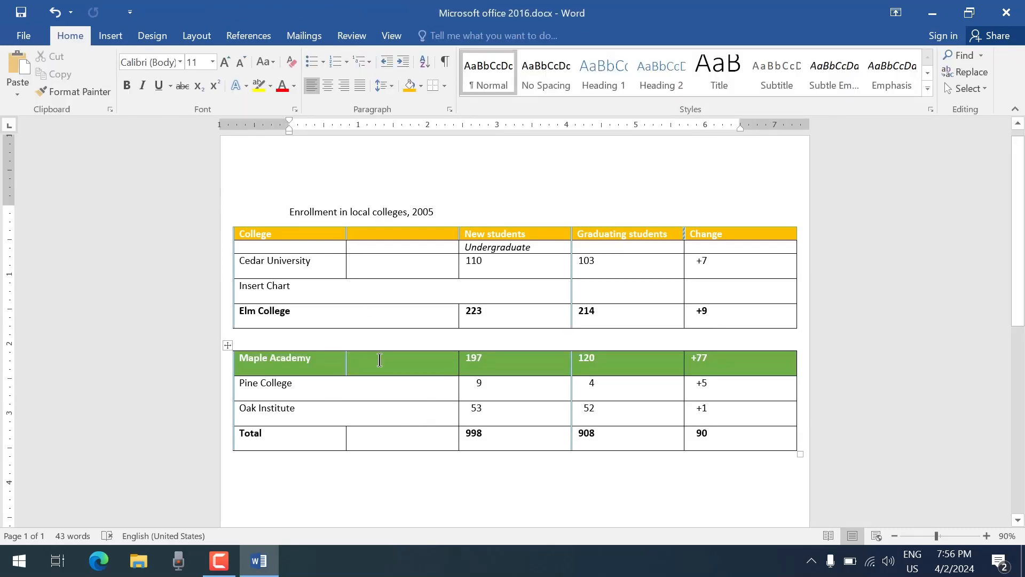
pyautogui.scroll(-3, 380, 299)
pyautogui.scroll(2, 380, 358)
# AutoFit the lower table, starting with Maple Academy, to its contents.
pyautogui.click(391, 301)
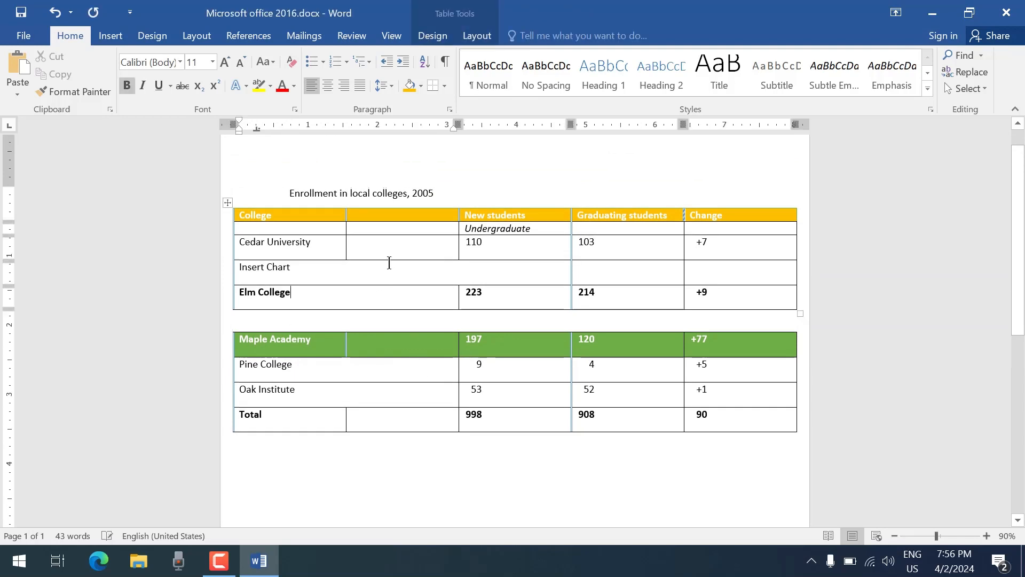
pyautogui.click(471, 37)
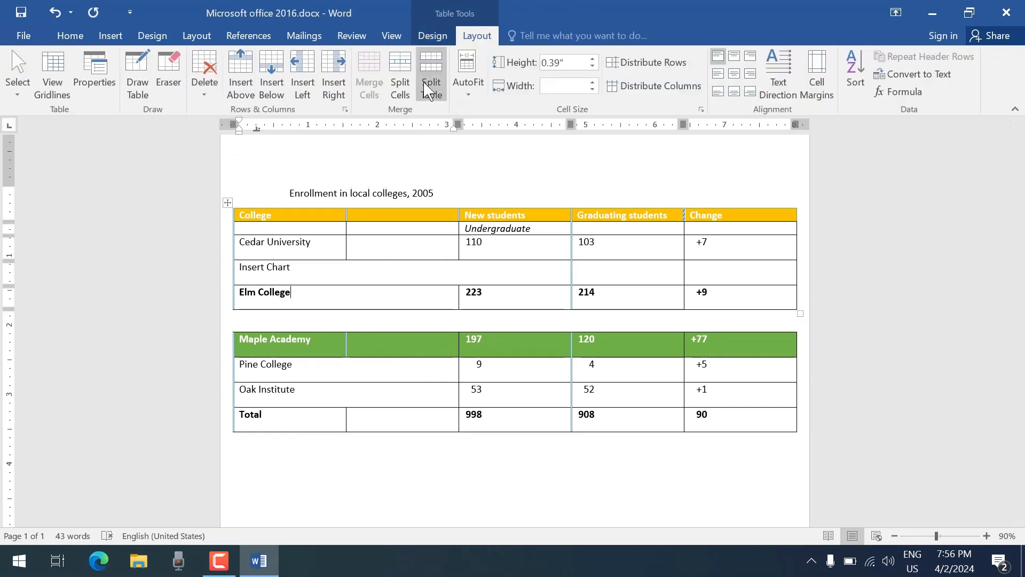
pyautogui.click(467, 82)
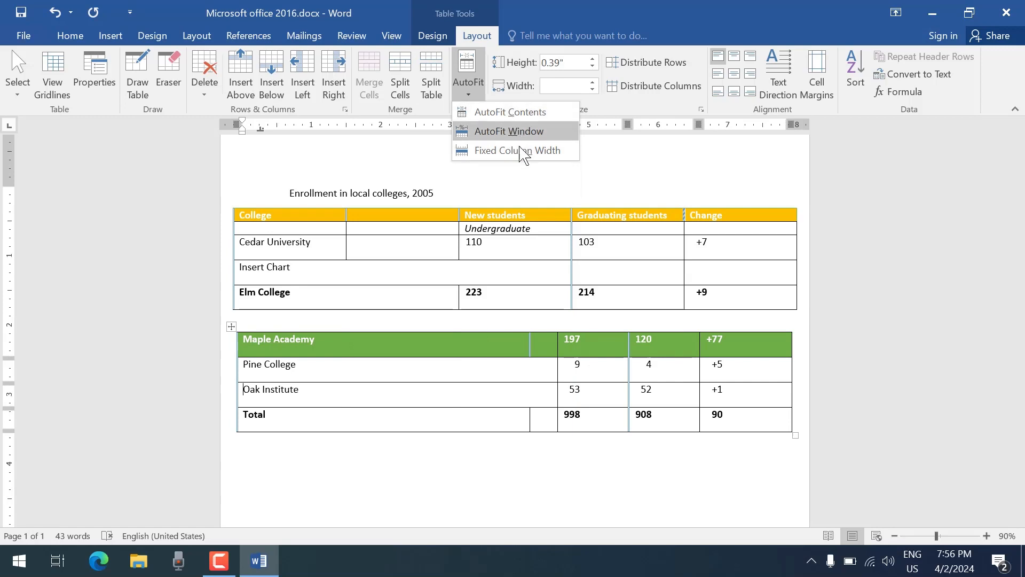
pyautogui.click(513, 113)
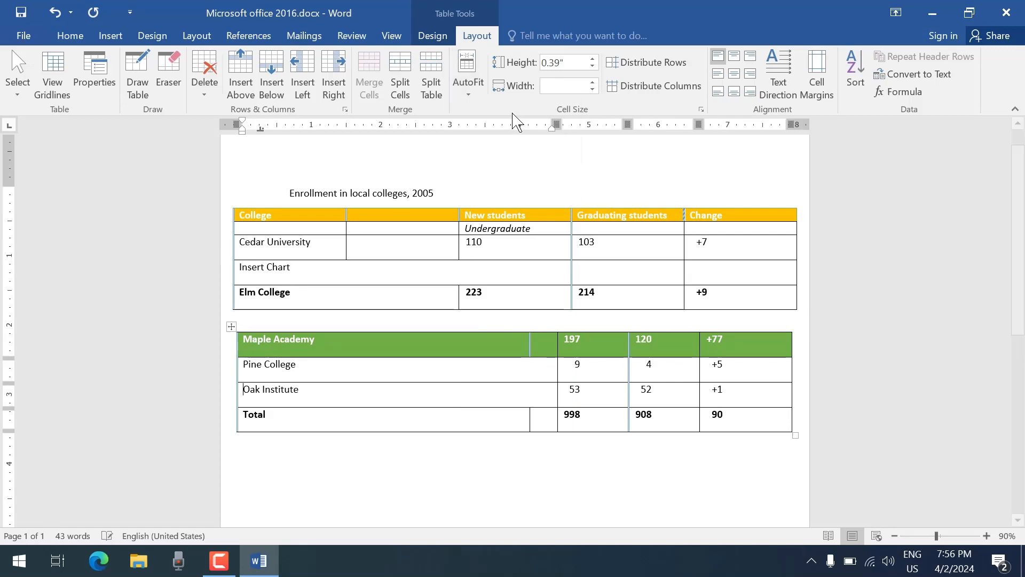
# Increase the height of the Insert Chart row in the upper table to 0.5".
pyautogui.click(590, 269)
pyautogui.click(587, 60)
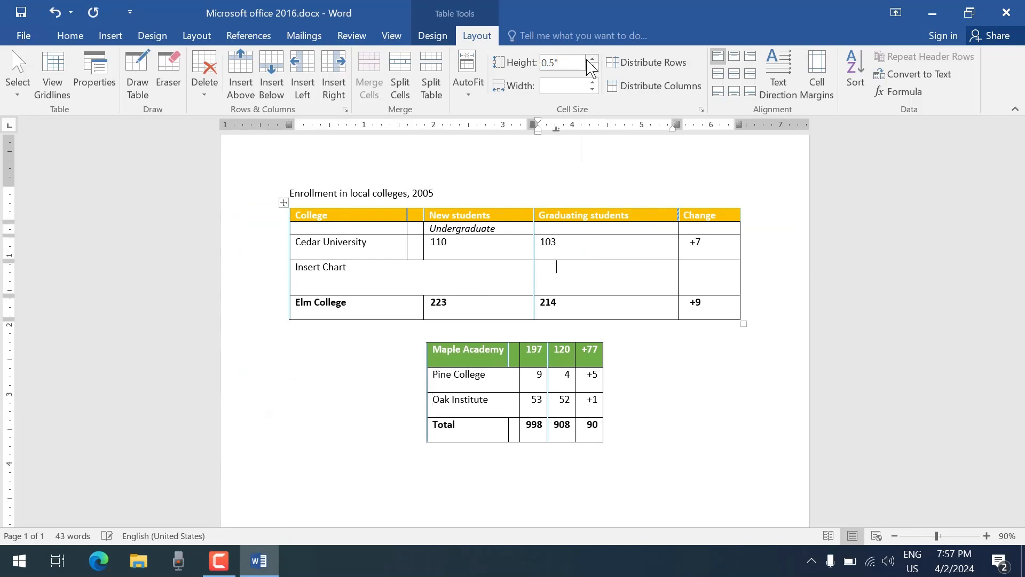
pyautogui.click(587, 59)
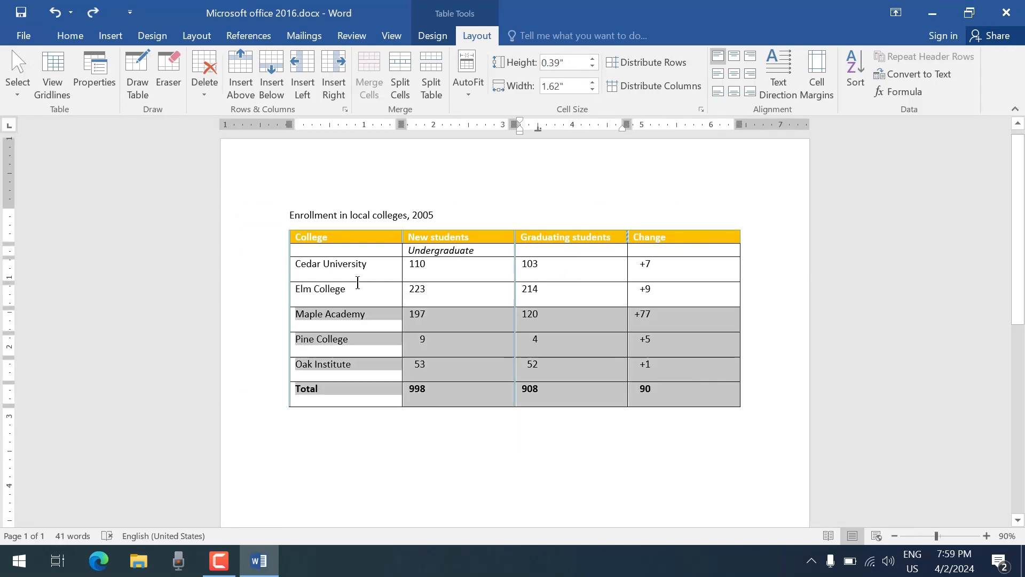
# Align all text in the enrollment table to the center of its cells, also trying the bottom-center and top-center alignments.
pyautogui.moveTo(268, 291); pyautogui.dragTo(312, 240)
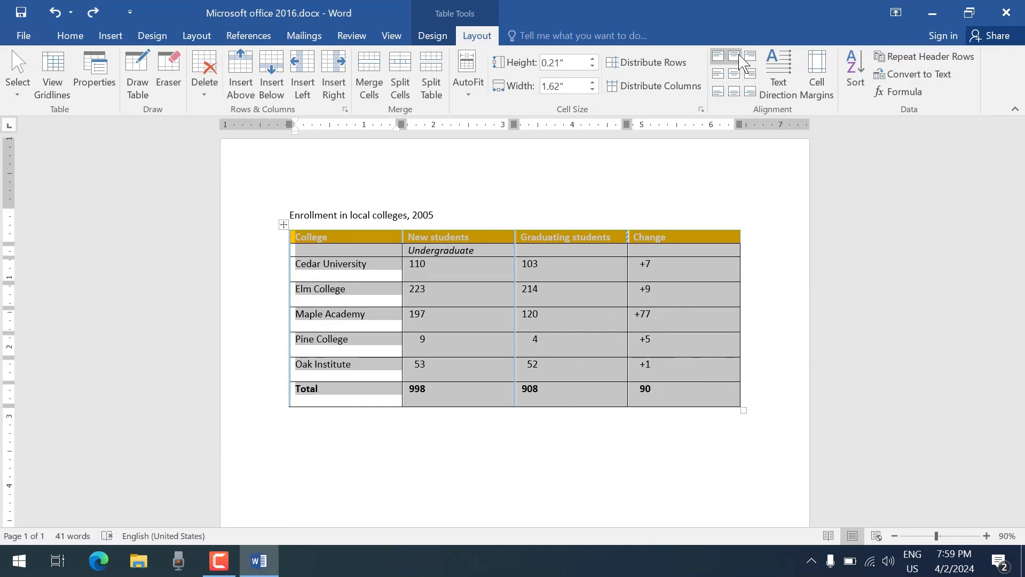
pyautogui.click(735, 73)
pyautogui.click(737, 72)
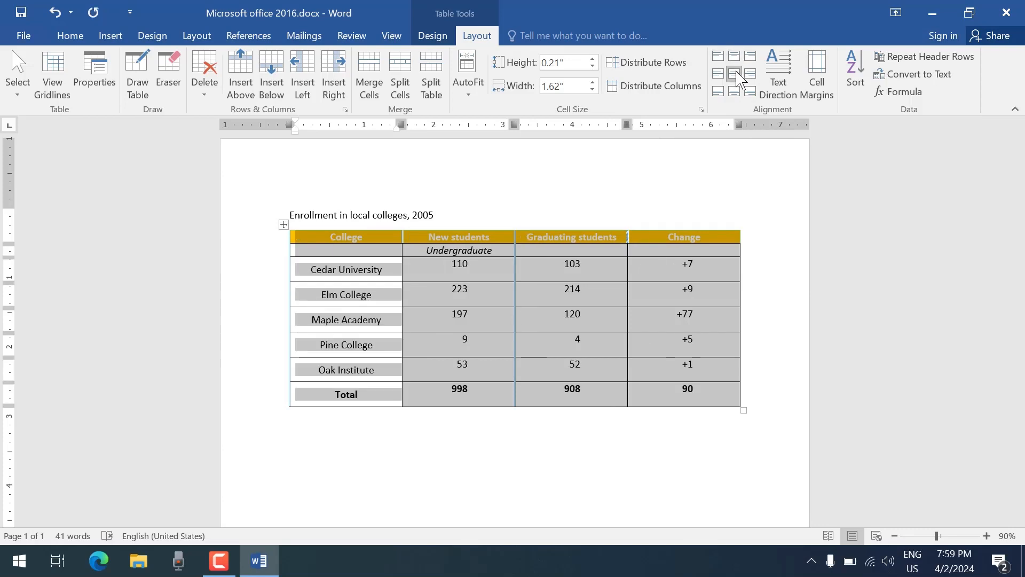
pyautogui.click(735, 92)
pyautogui.click(734, 68)
pyautogui.click(735, 58)
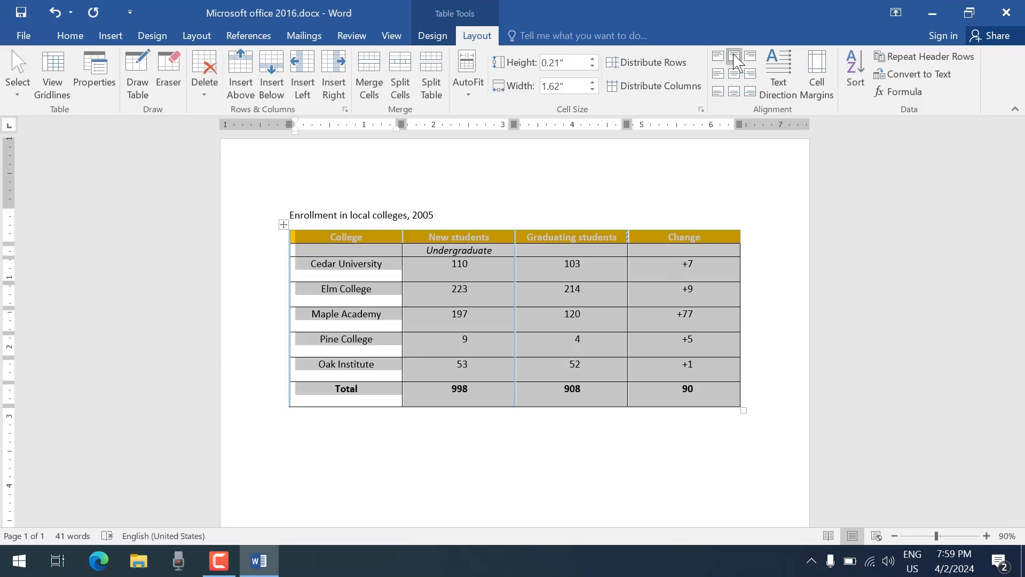
pyautogui.click(735, 73)
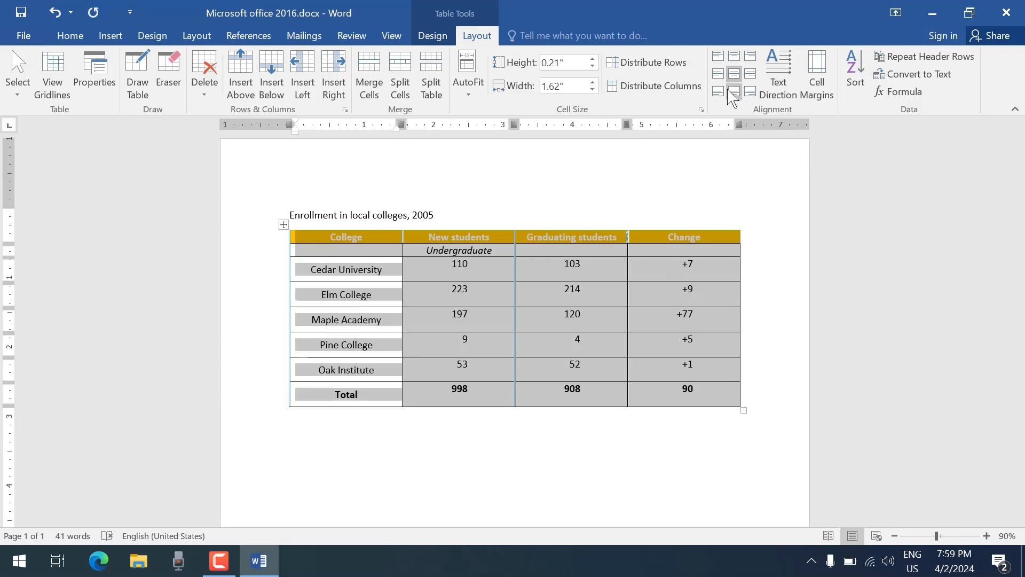
# Stretch the whole enrollment table in two stages until its header row is about 0.37" high and its columns about 1.54" wide.
pyautogui.moveTo(743, 410); pyautogui.dragTo(737, 486)
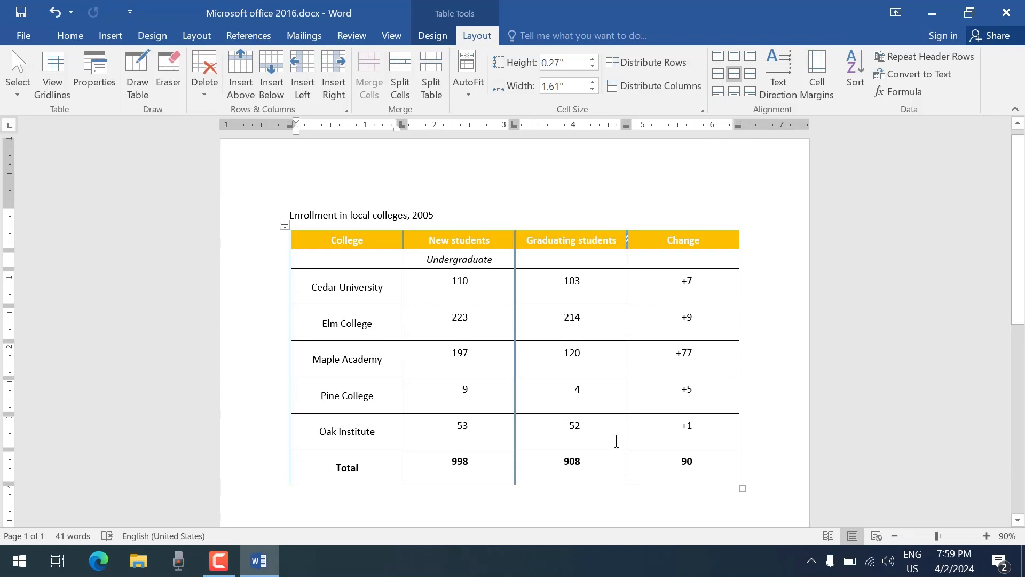
pyautogui.moveTo(689, 464); pyautogui.dragTo(348, 261)
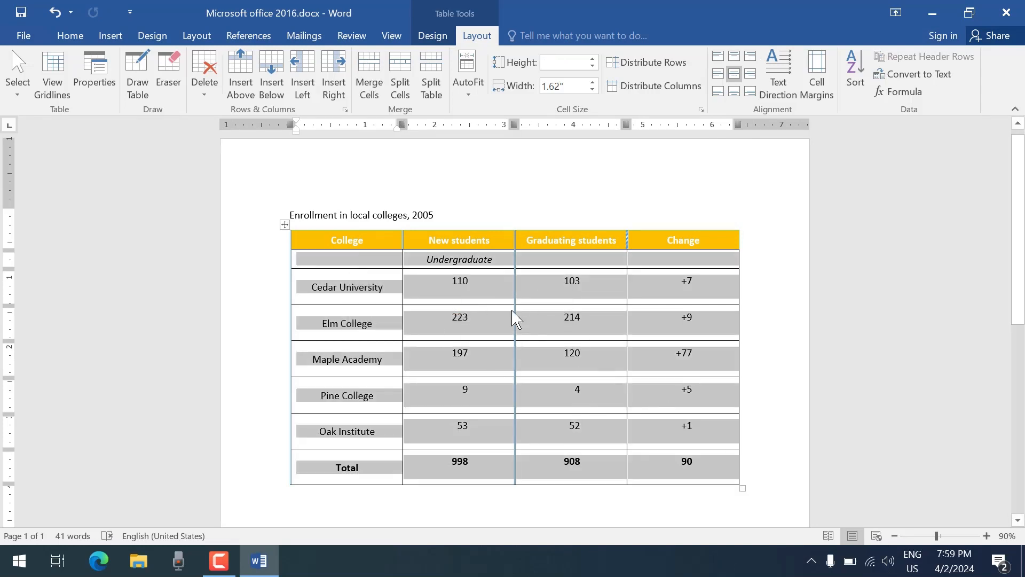
pyautogui.scroll(-2, 483, 299)
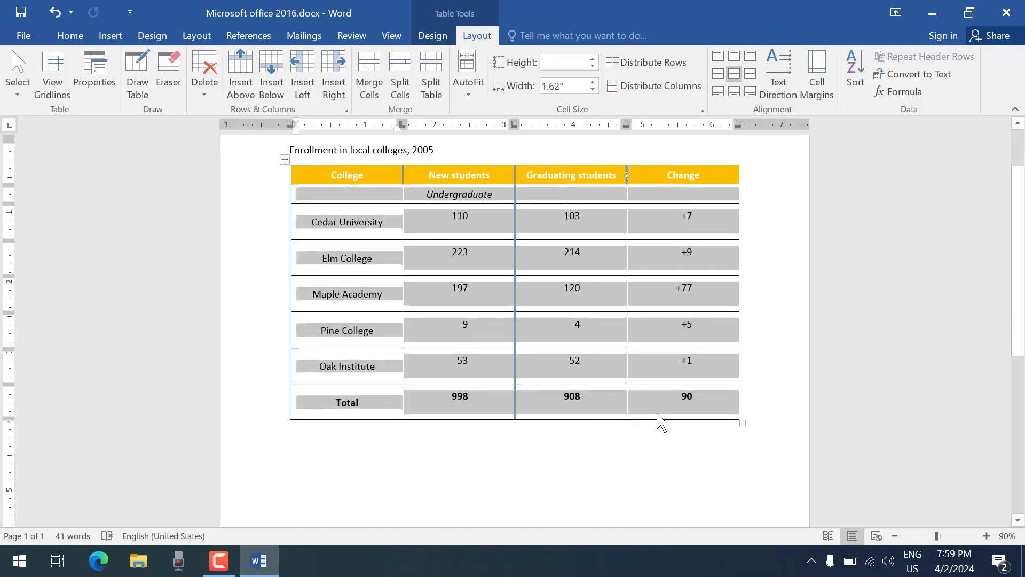
pyautogui.moveTo(742, 425); pyautogui.dragTo(717, 517)
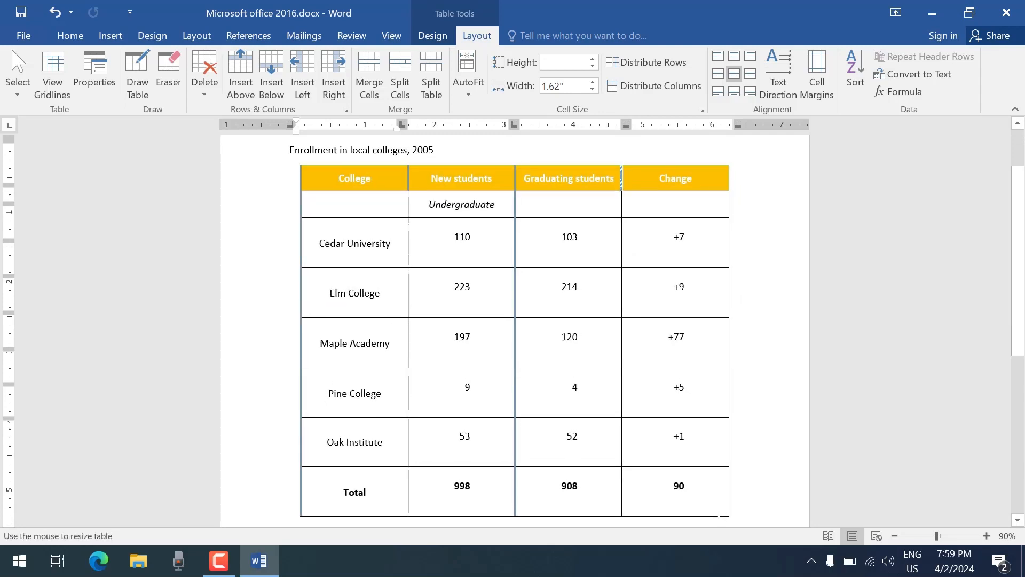
pyautogui.scroll(-1, 654, 462)
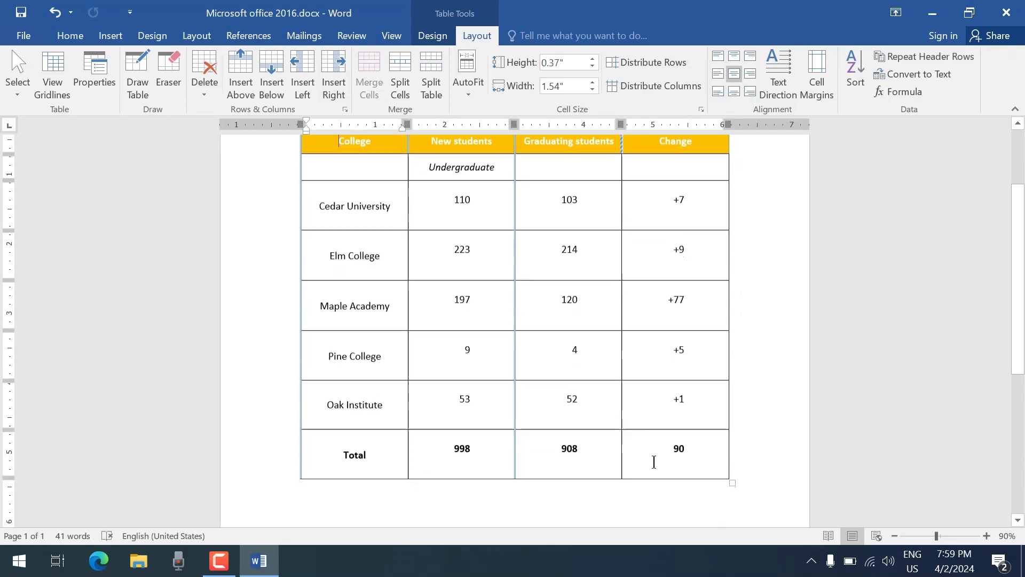
# Try bottom-center and top-center alignment on all cells of the enlarged table, ending with Align Center.
pyautogui.scroll(1, 654, 463)
pyautogui.moveTo(693, 482); pyautogui.dragTo(321, 176)
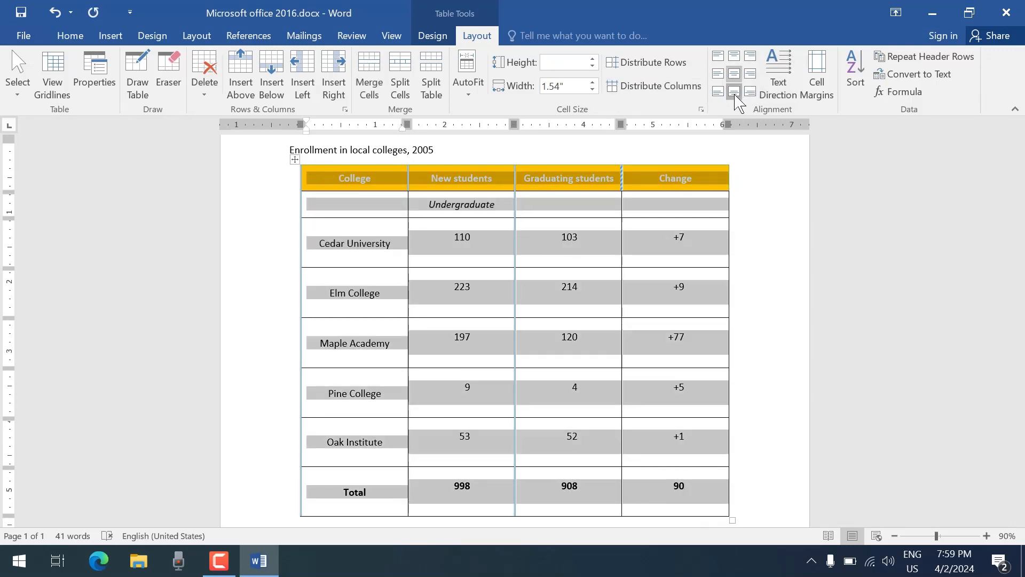
pyautogui.click(735, 92)
pyautogui.click(735, 74)
pyautogui.click(734, 56)
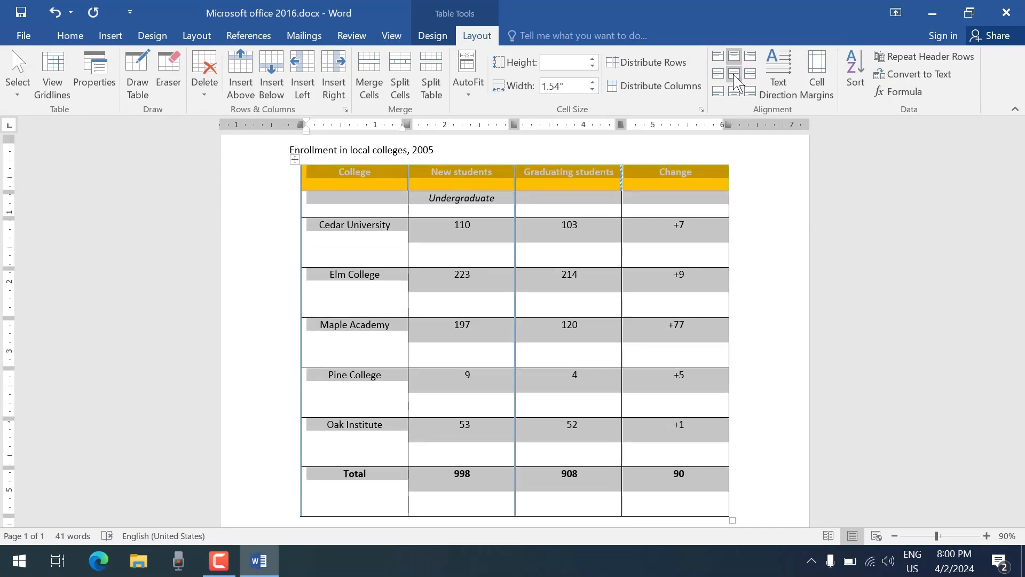
pyautogui.click(735, 74)
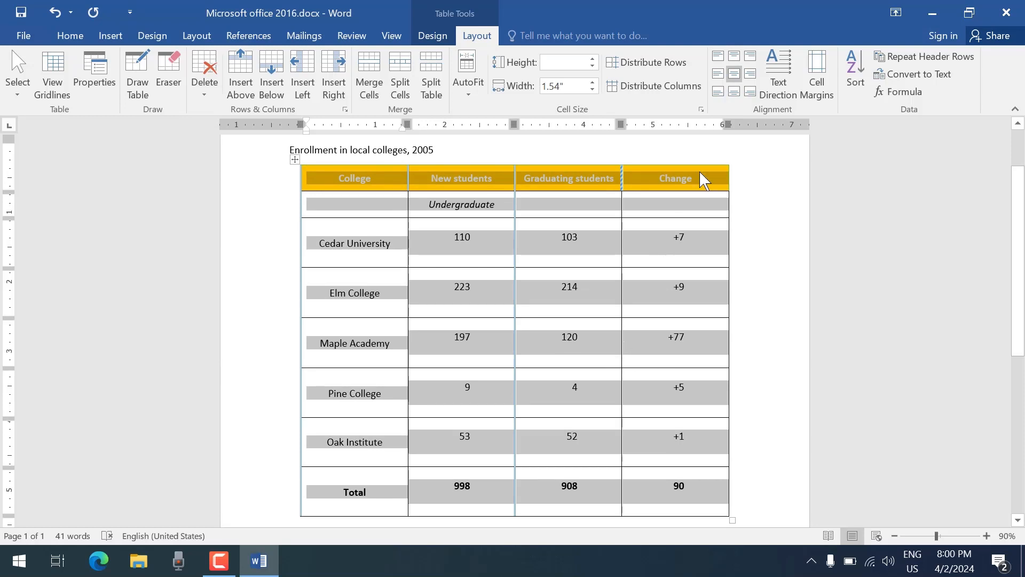
# Try another text direction on the selected table cells, and undo back to the table's smaller size.
pyautogui.click(780, 88)
pyautogui.hotkey('ctrl', 'z')
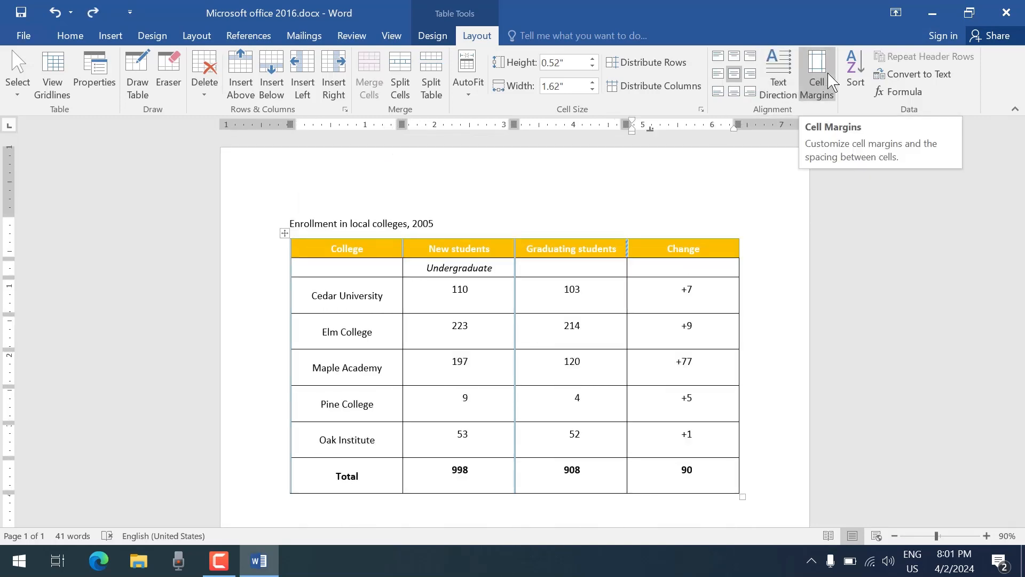
# Open the cell margin options for the enrollment table to review them, and close them without changes.
pyautogui.click(672, 172)
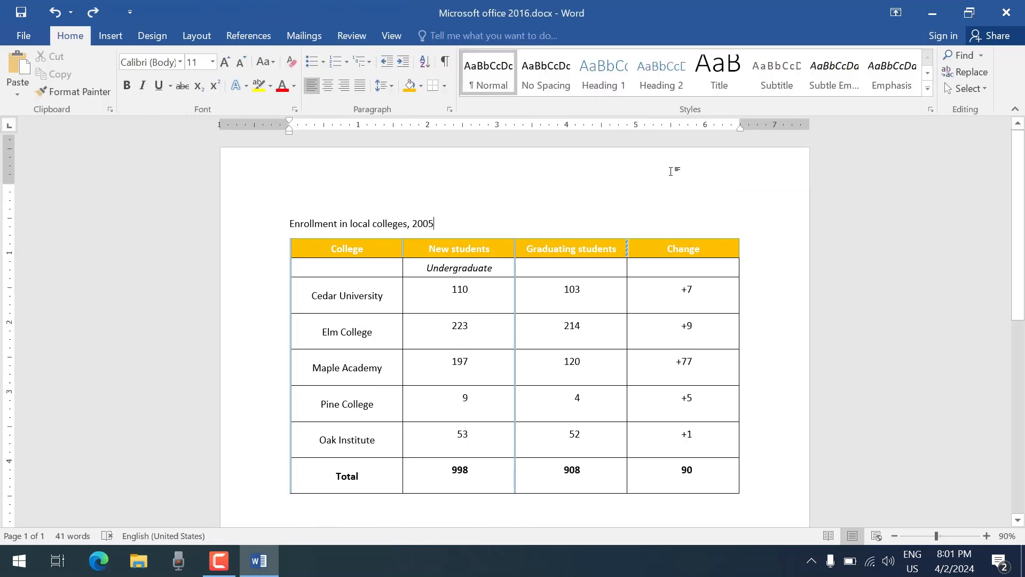
pyautogui.click(490, 343)
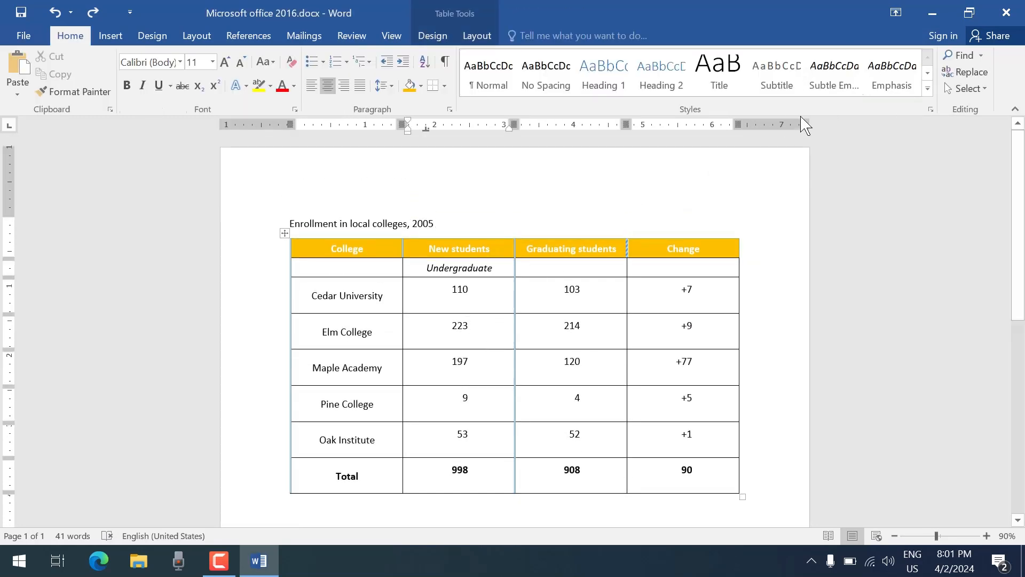
pyautogui.click(475, 37)
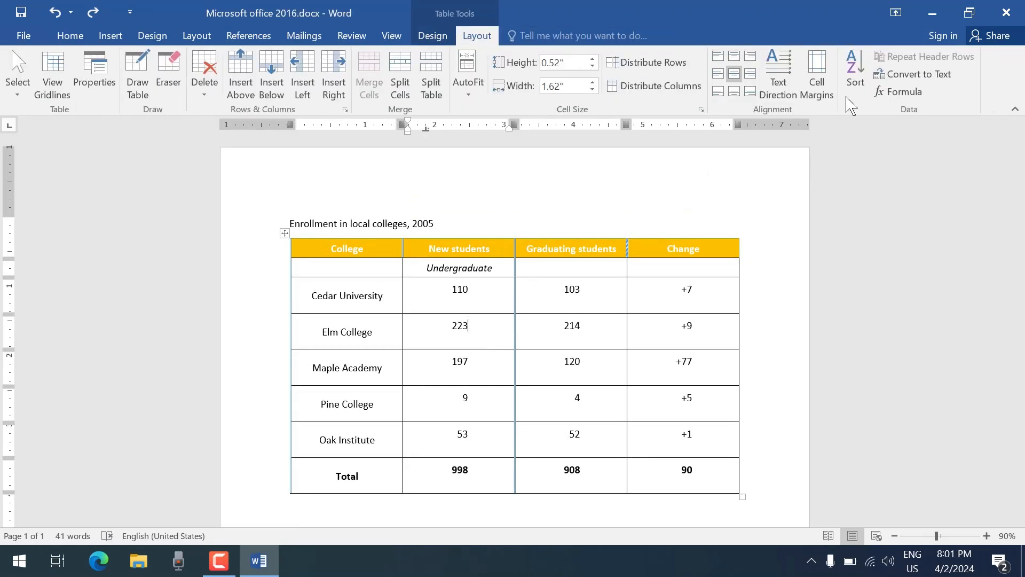
pyautogui.click(819, 72)
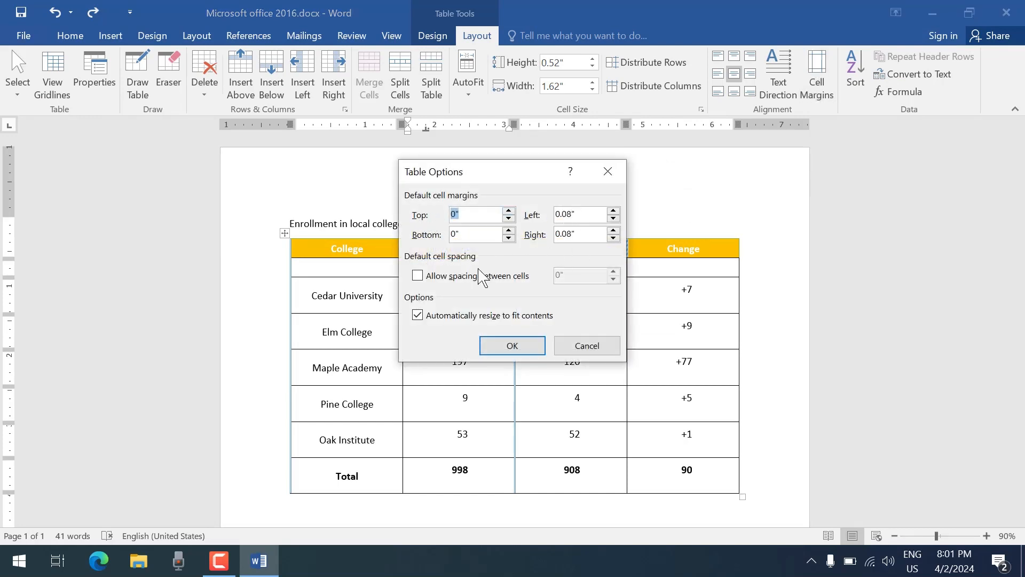
pyautogui.press('Escape')
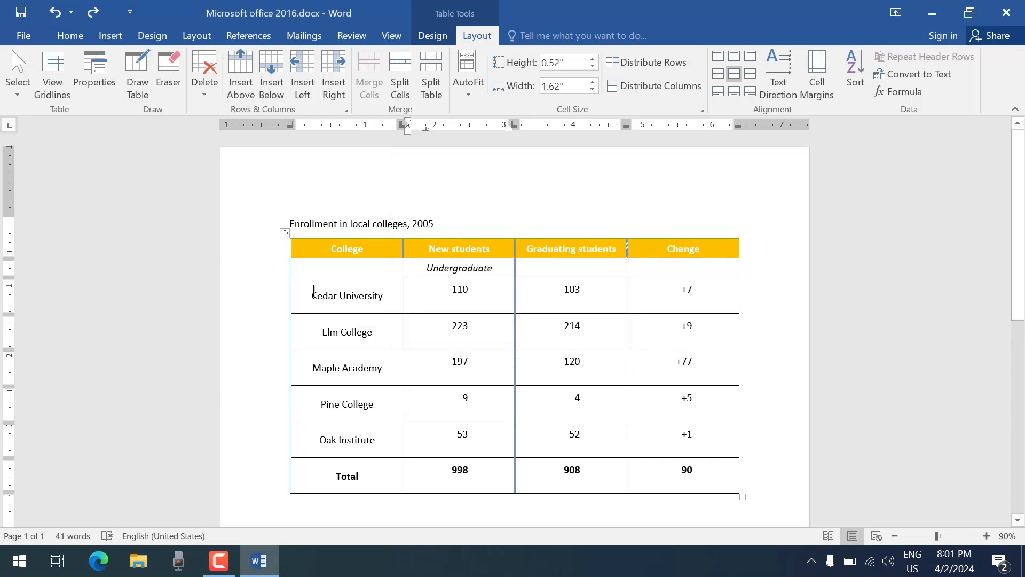
# Sort the rows from Cedar University to Total by Column 1 as text in ascending order, with no header row.
pyautogui.moveTo(310, 290); pyautogui.dragTo(672, 476)
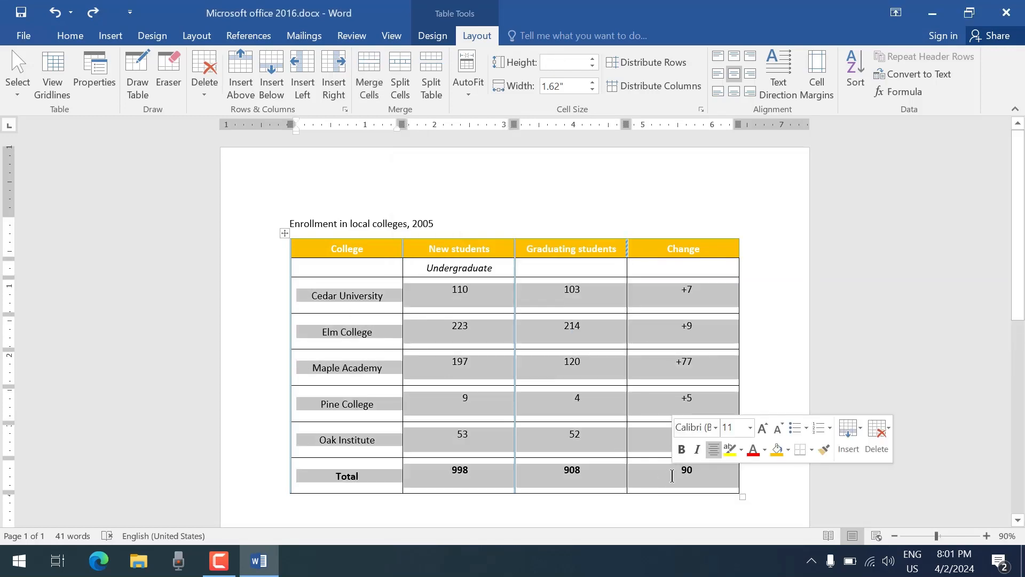
pyautogui.click(856, 73)
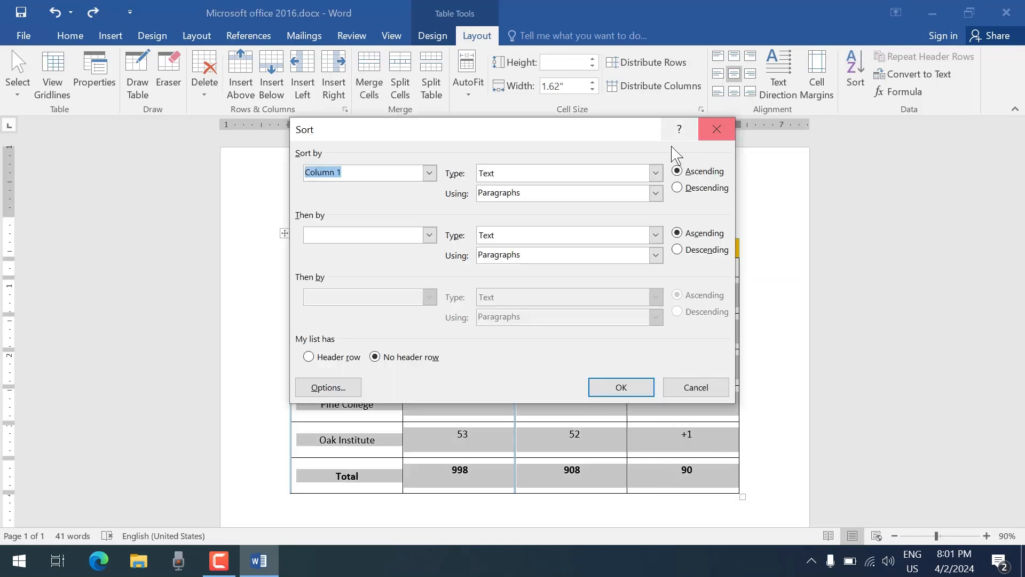
pyautogui.click(704, 187)
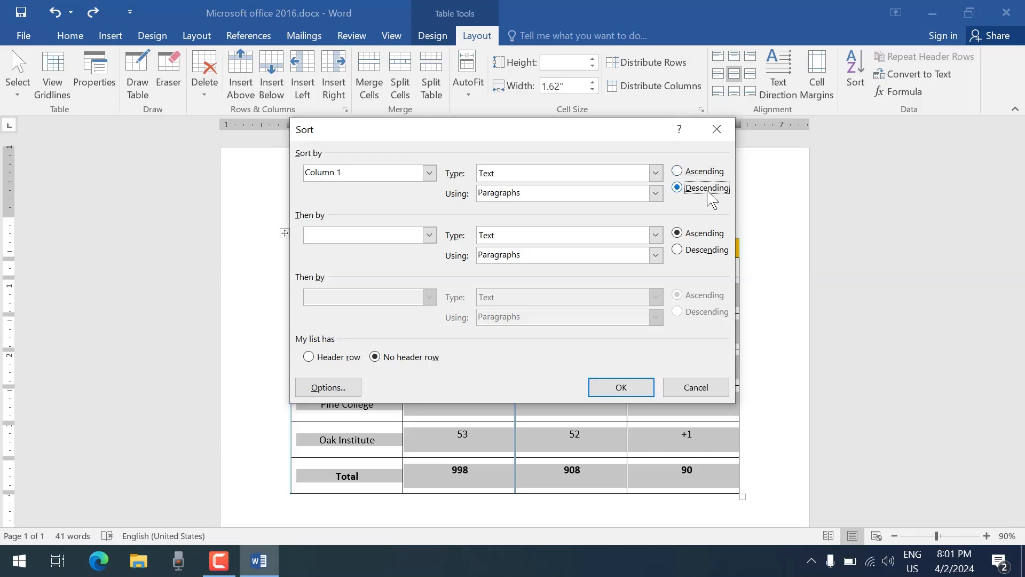
pyautogui.click(701, 173)
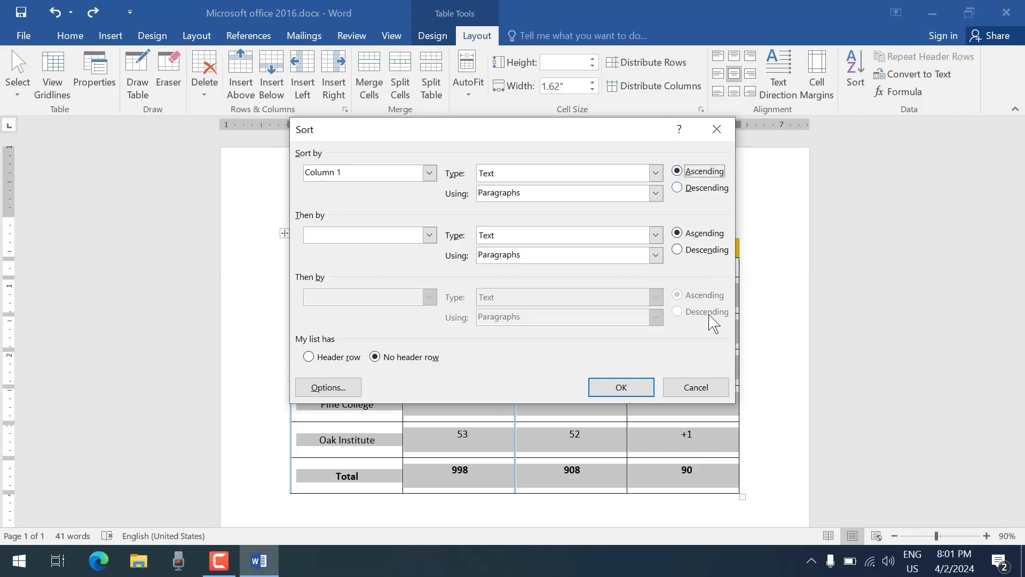
pyautogui.click(621, 387)
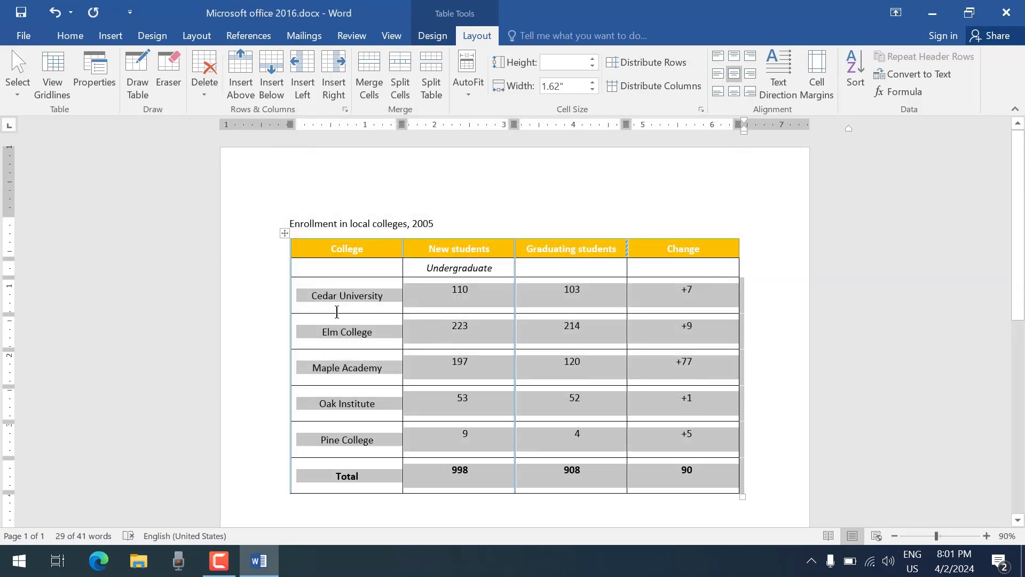
# Sort the entire table by College in descending order, treating the first row as the header row.
pyautogui.click(390, 349)
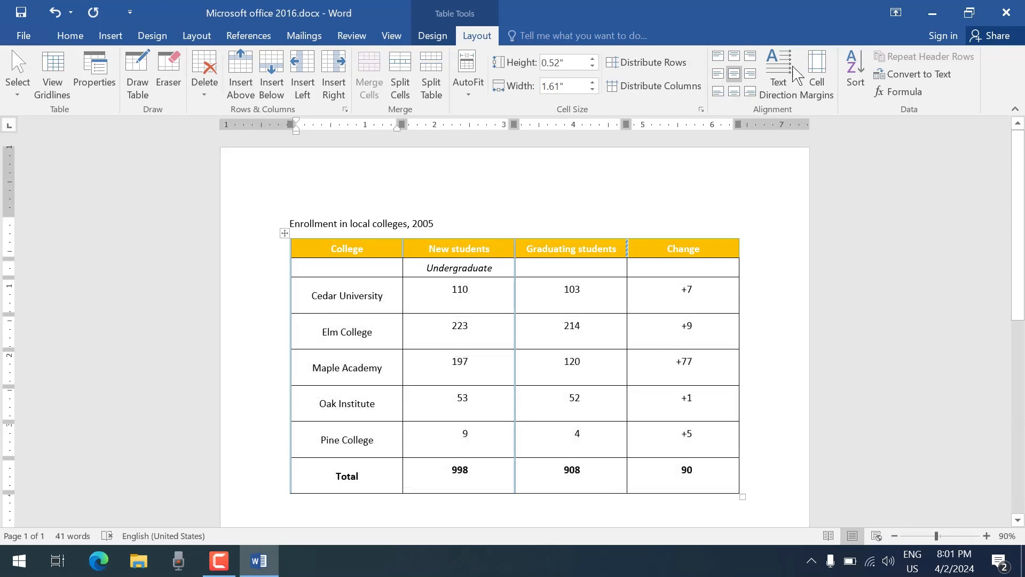
pyautogui.click(855, 69)
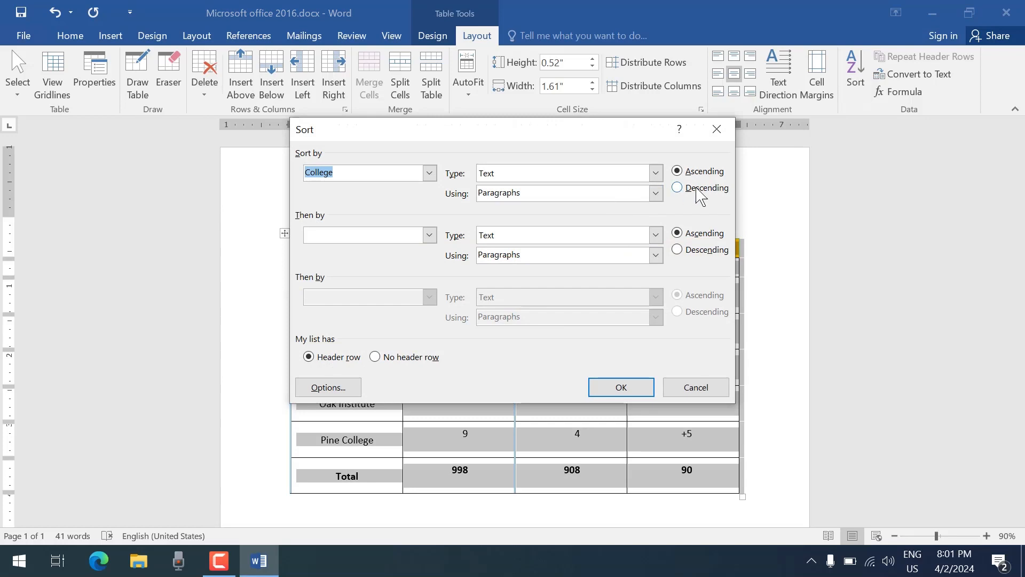
pyautogui.click(699, 191)
pyautogui.click(636, 389)
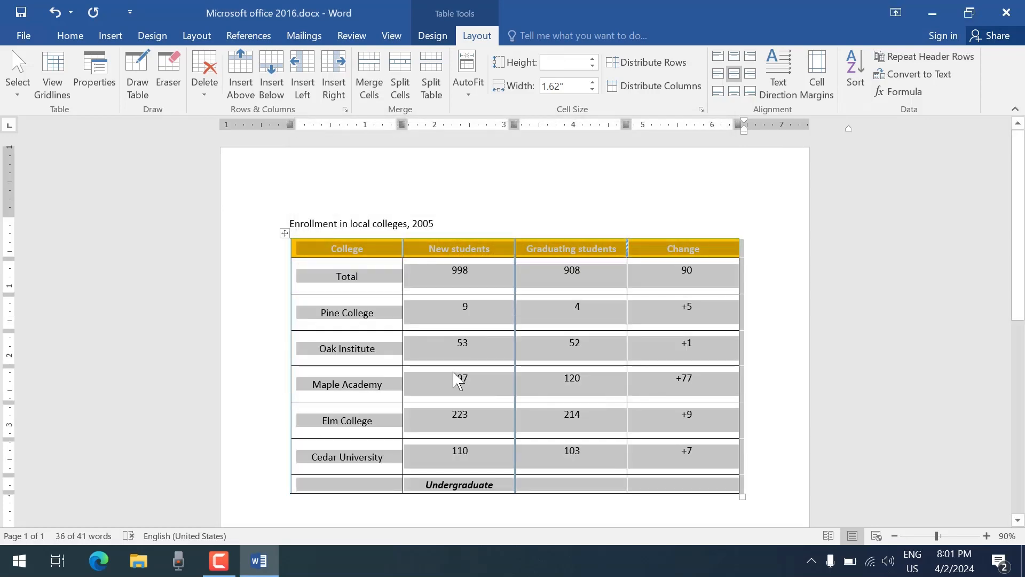
# Sort the entire table by College in ascending order with the header row kept in place.
pyautogui.click(854, 75)
pyautogui.click(707, 171)
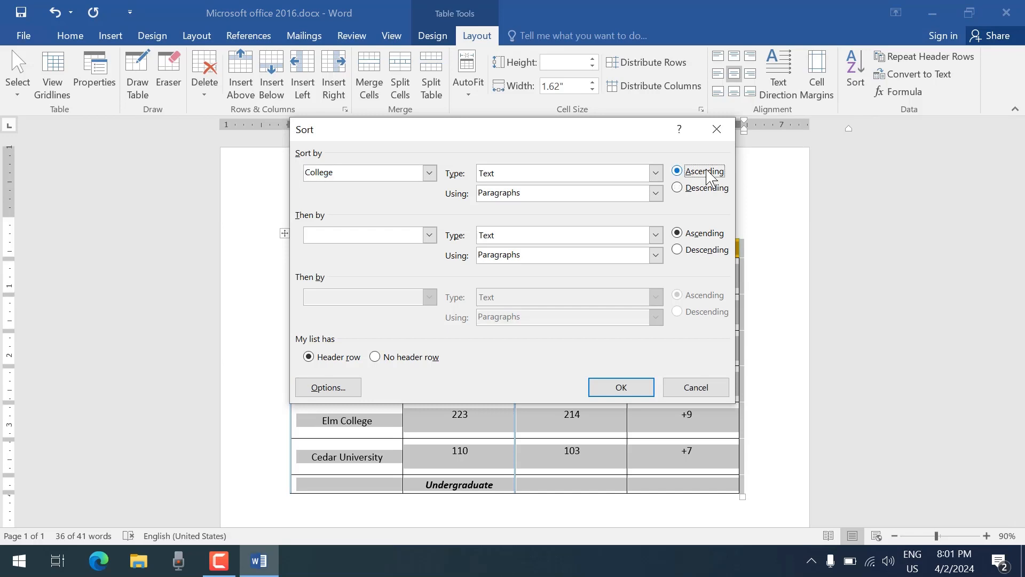
pyautogui.click(631, 386)
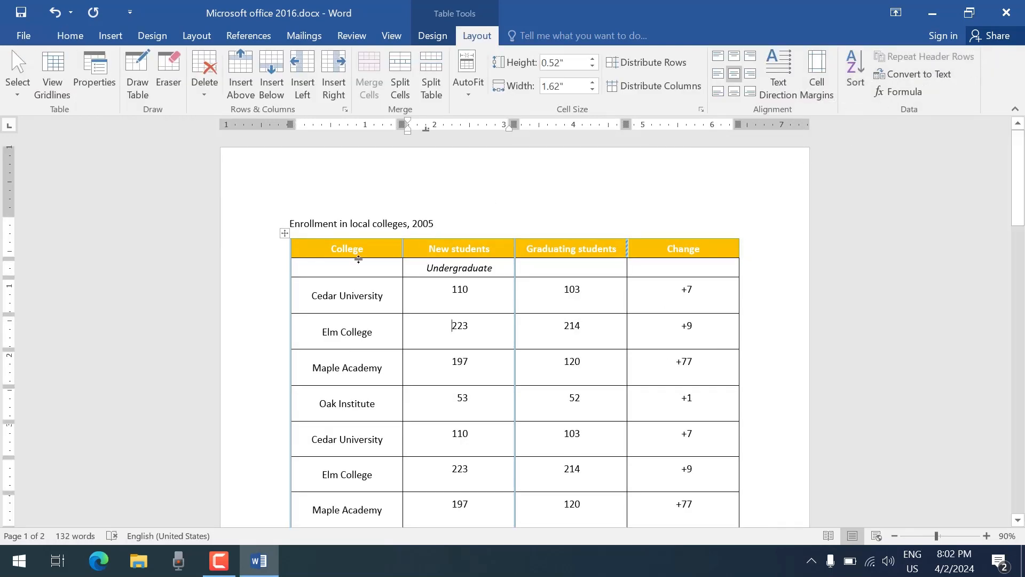
# Set the College, New students, Graduating students and Change row to repeat as a header row, and check it on page 2.
pyautogui.moveTo(303, 249); pyautogui.dragTo(684, 251)
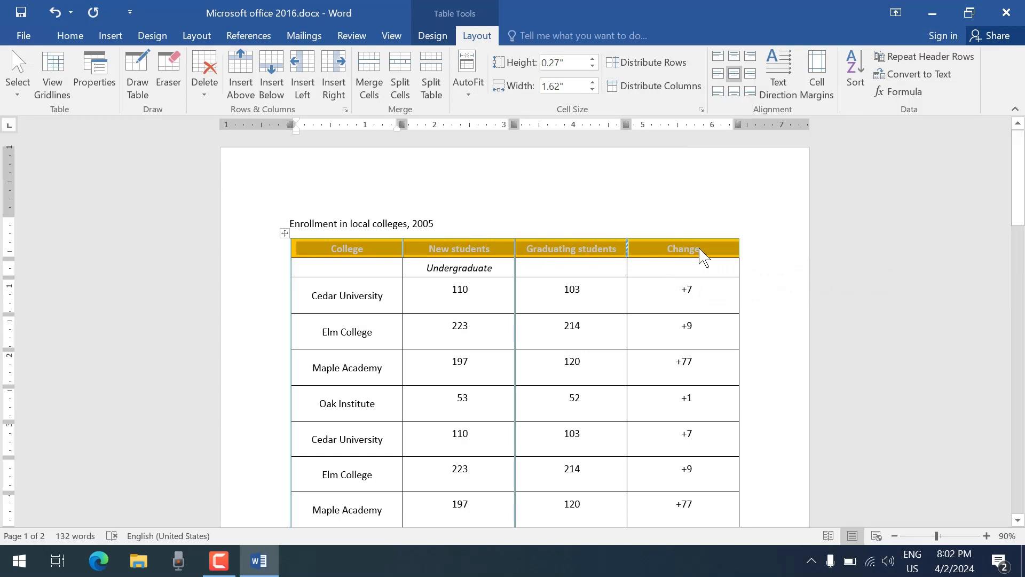
pyautogui.click(926, 58)
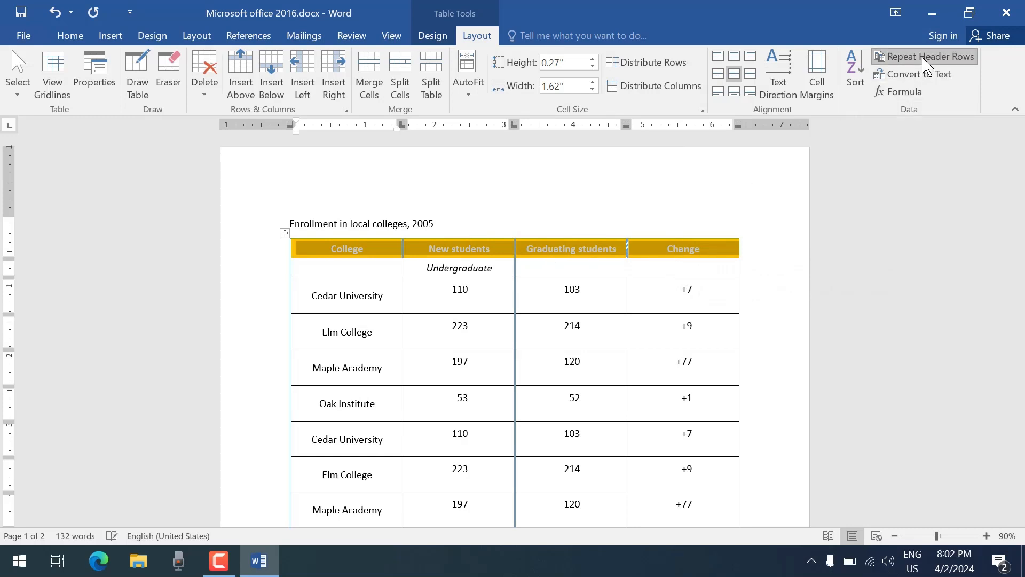
pyautogui.click(453, 374)
pyautogui.scroll(-10, 453, 374)
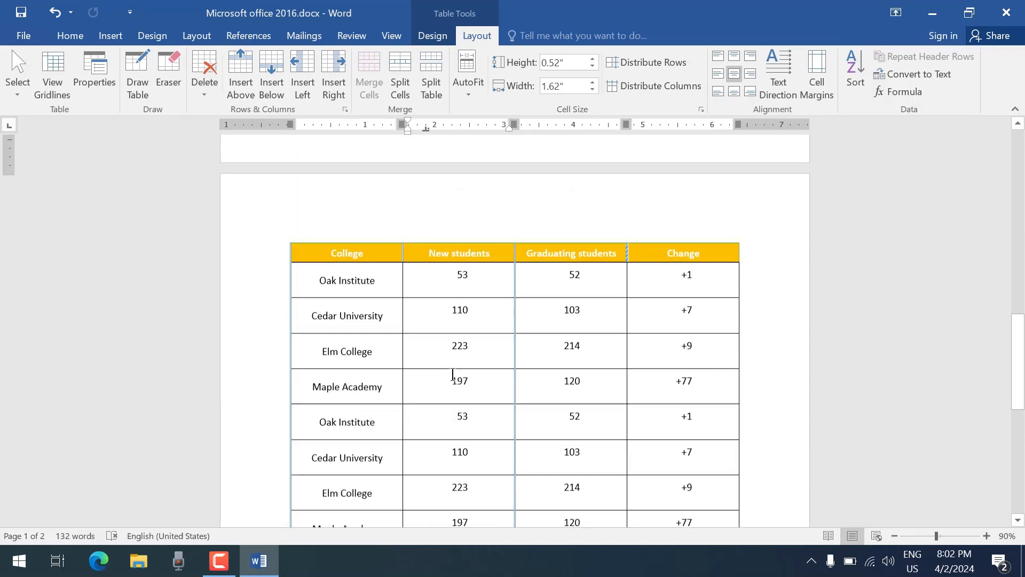
pyautogui.scroll(1, 362, 242)
pyautogui.moveTo(308, 272); pyautogui.dragTo(350, 268)
pyautogui.click(704, 271)
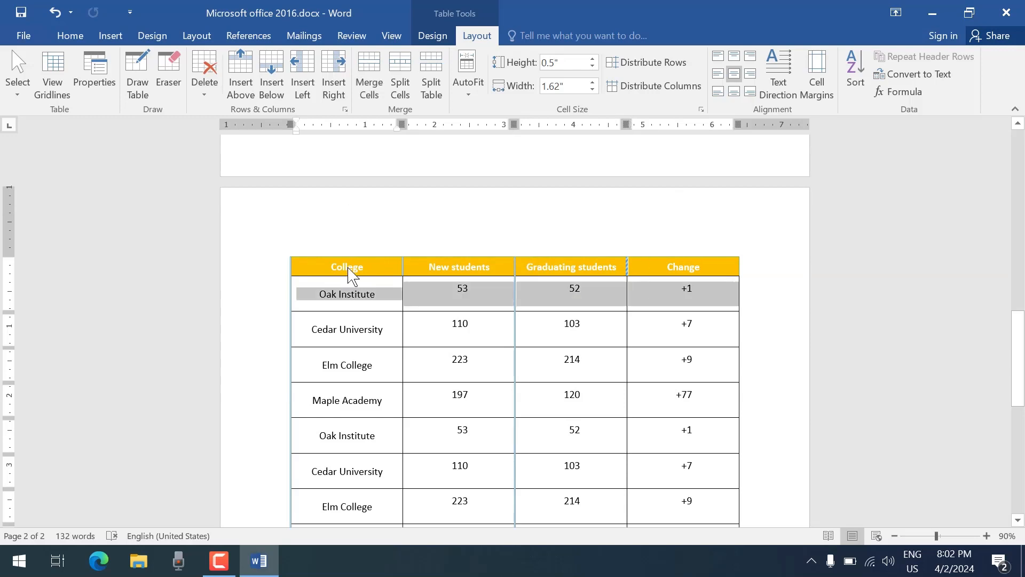
pyautogui.click(348, 269)
# Paste the copied college rows at the end of the enrollment table and convert them to text separated with tabs.
pyautogui.scroll(-12, 499, 277)
pyautogui.scroll(7, 499, 277)
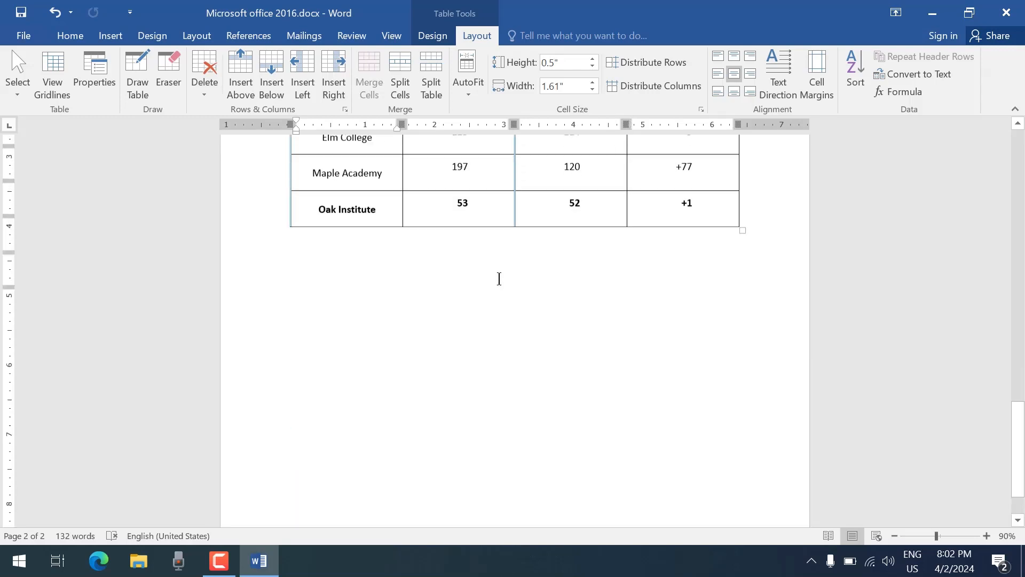
pyautogui.hotkey('ctrl', 'v')
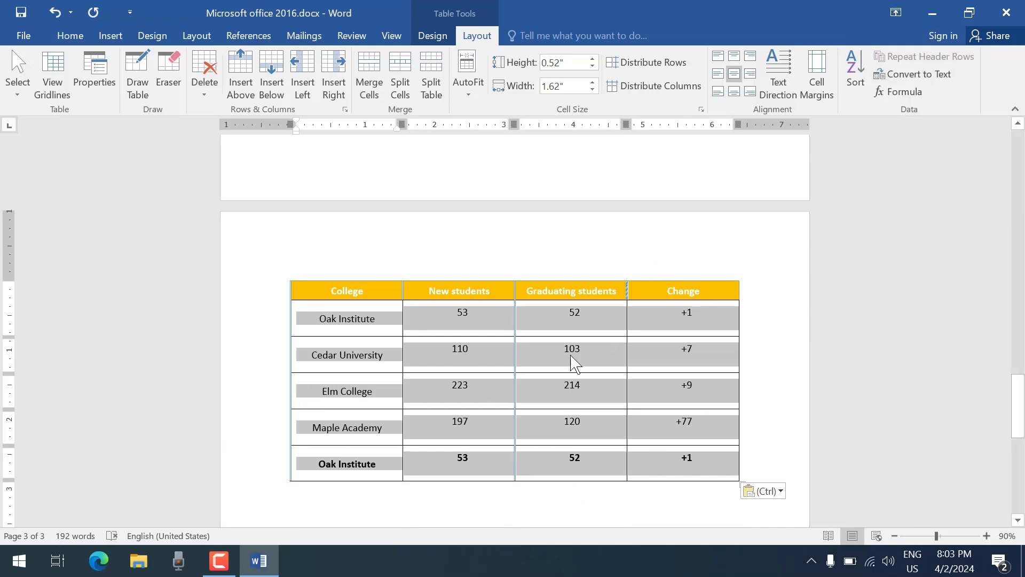
pyautogui.click(887, 78)
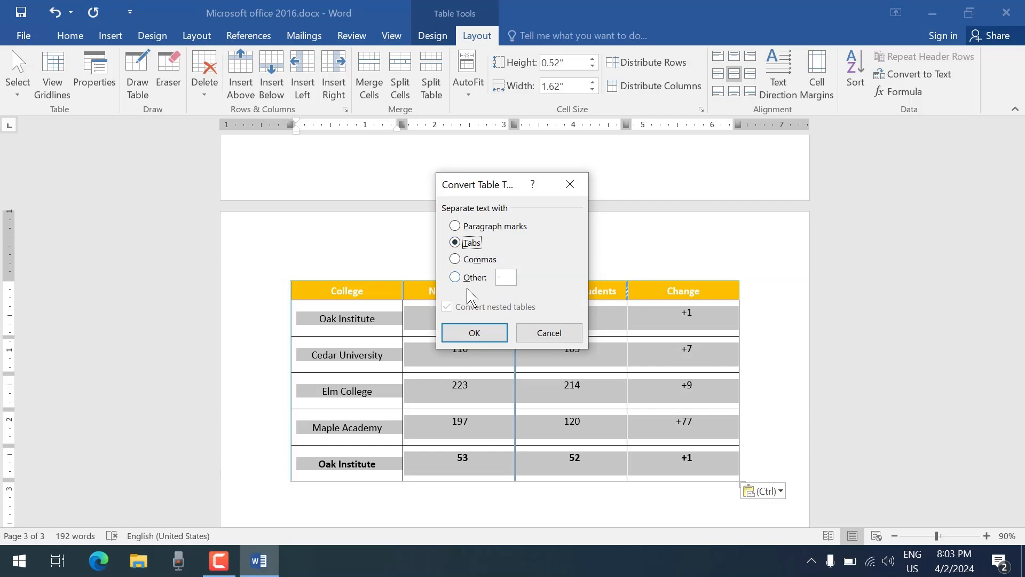
pyautogui.click(476, 335)
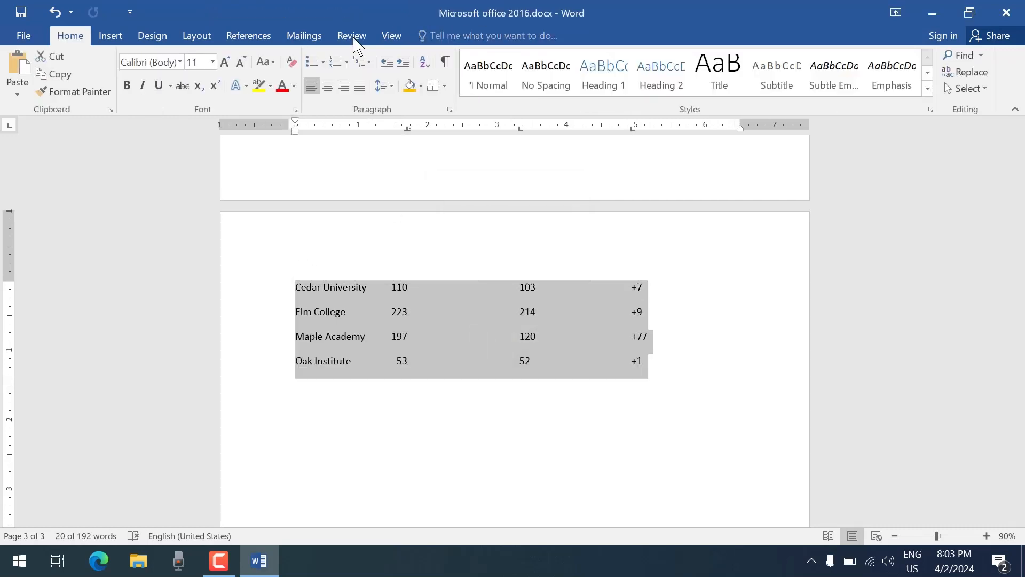
# Convert the selected college text to a 4-column table with automatic fixed column width, separating text at tabs.
pyautogui.click(112, 40)
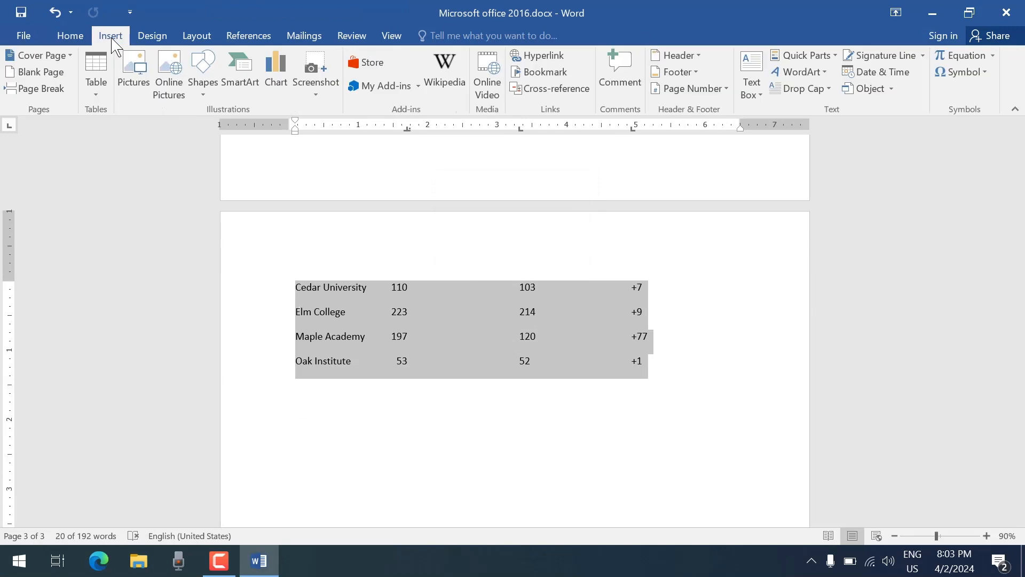
pyautogui.click(96, 92)
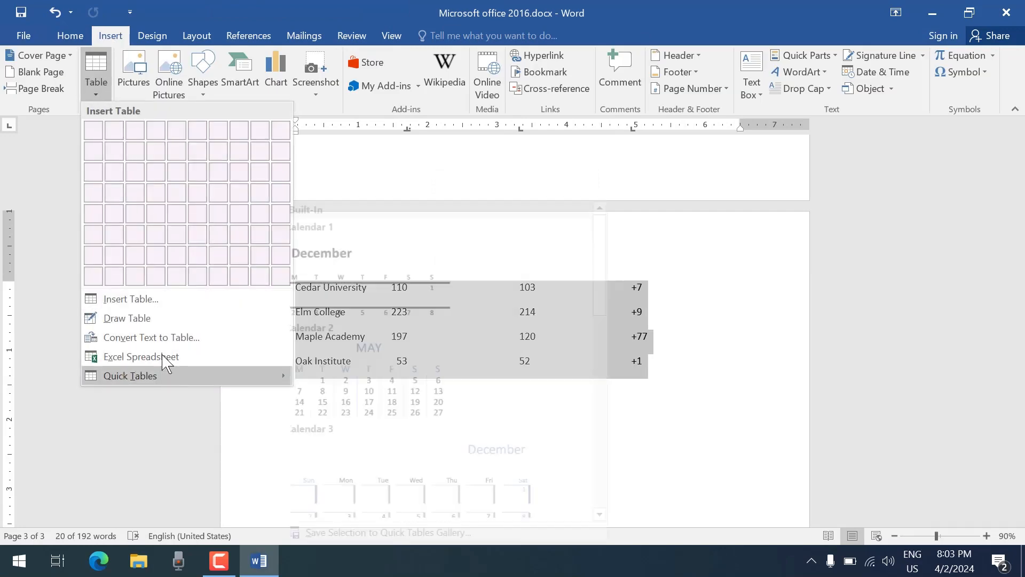
pyautogui.click(157, 337)
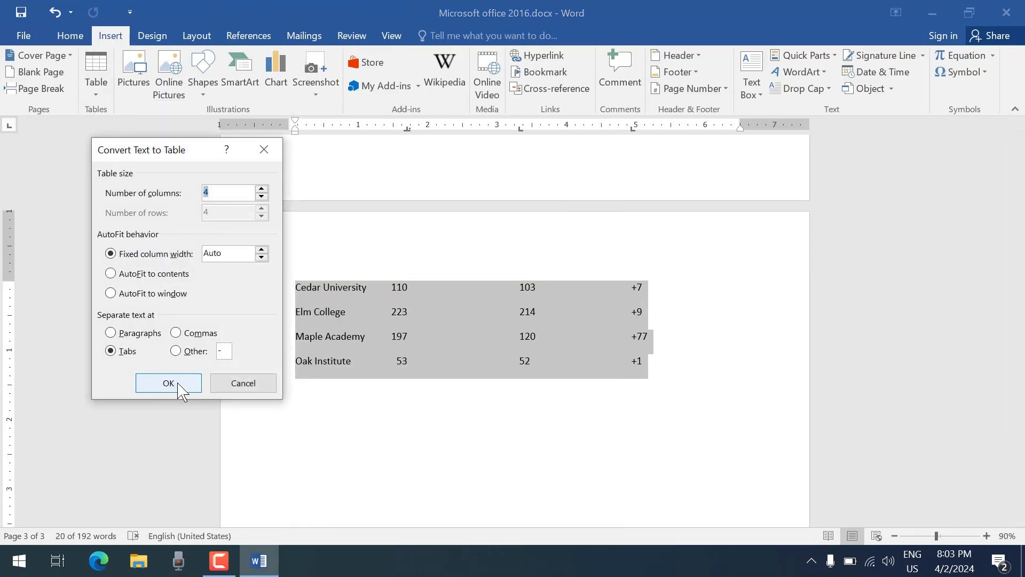
pyautogui.click(179, 384)
pyautogui.click(499, 376)
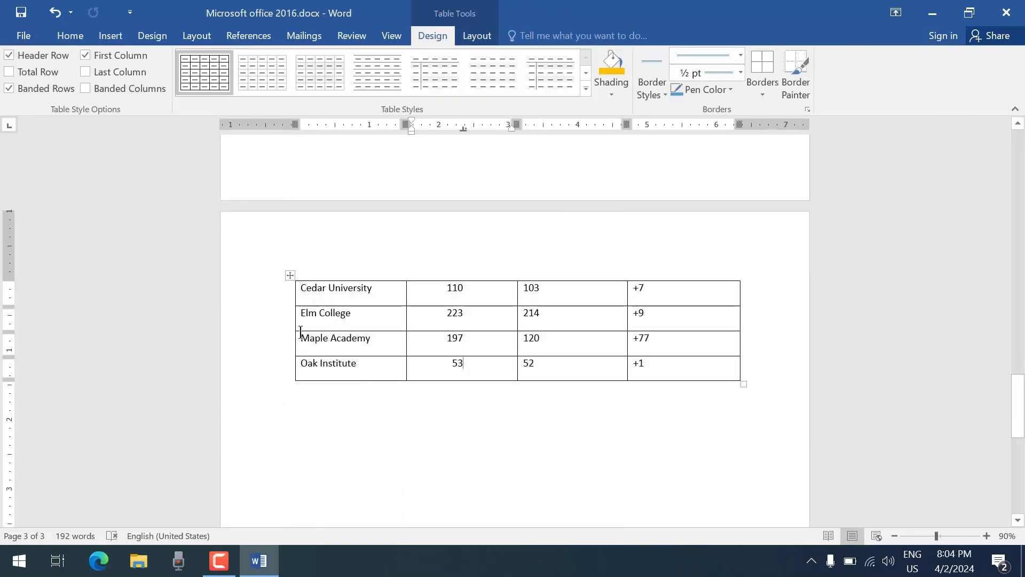
# Add an empty row below the Oak Institute row of the converted table.
pyautogui.click(477, 35)
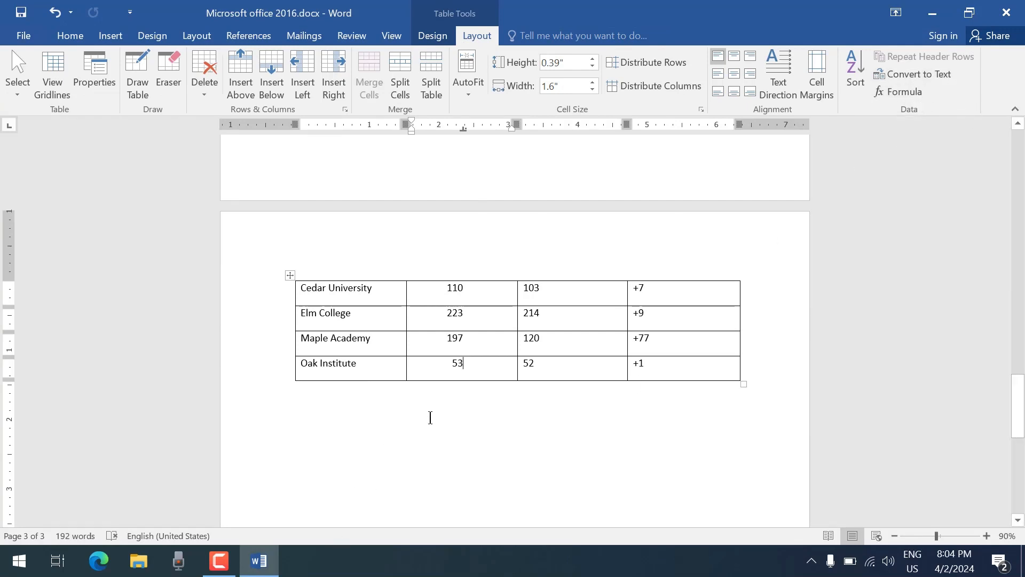
pyautogui.press('Tab')
pyautogui.press('Tab')
pyautogui.press('Tab')
pyautogui.press('Tab')
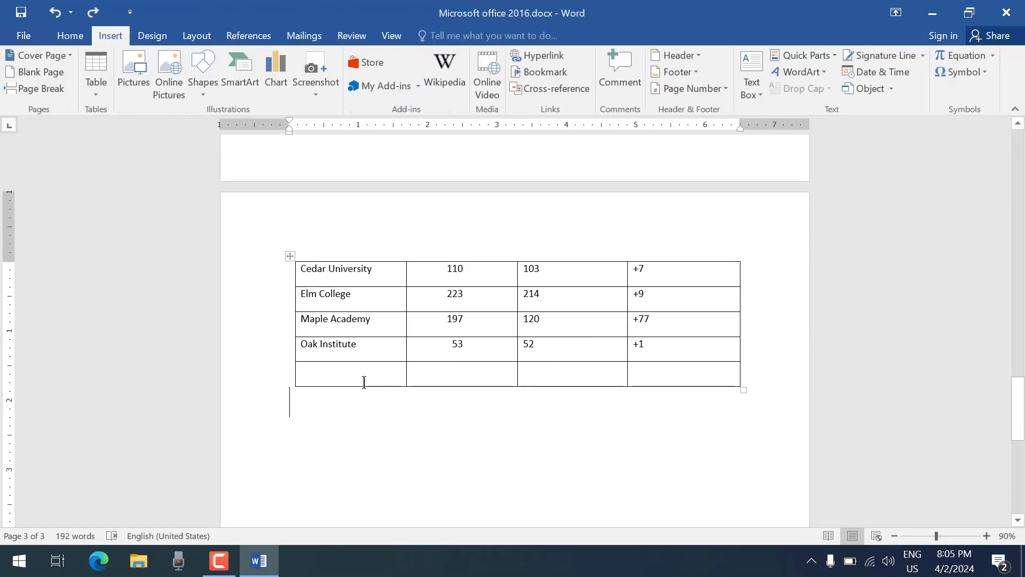
# Open the table insertion options for the first cell of the empty row.
pyautogui.click(364, 382)
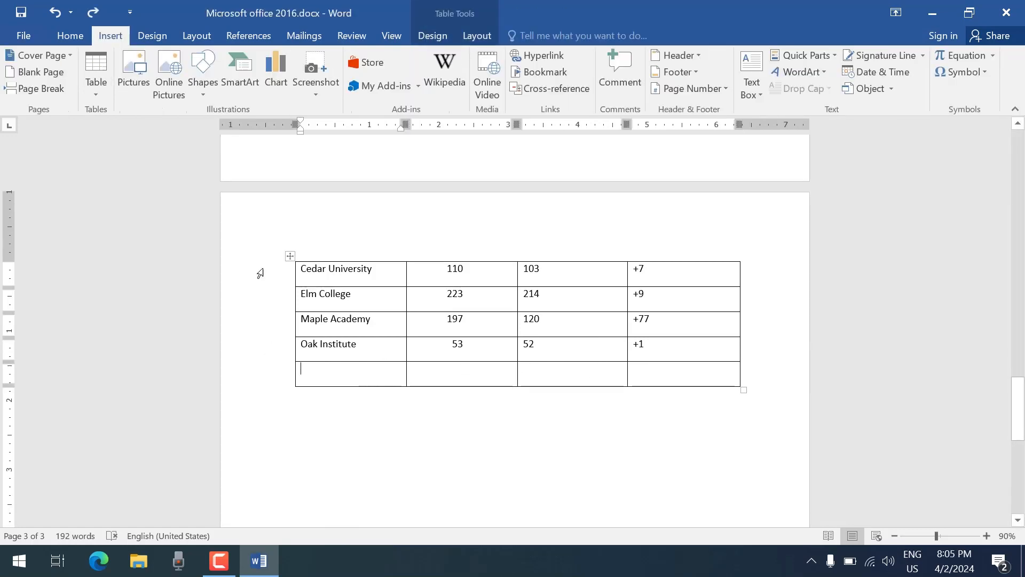
pyautogui.click(99, 84)
pyautogui.click(101, 85)
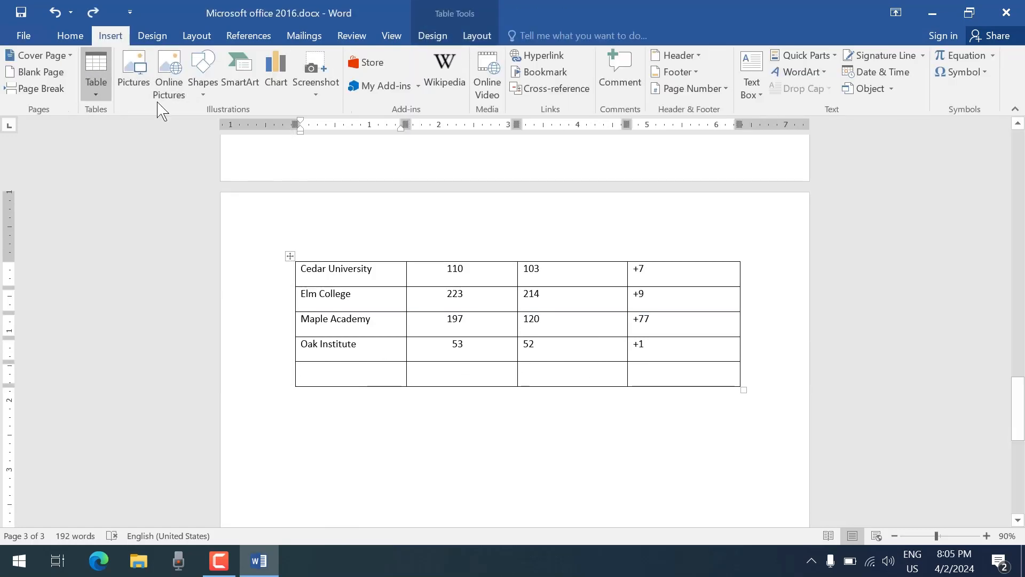